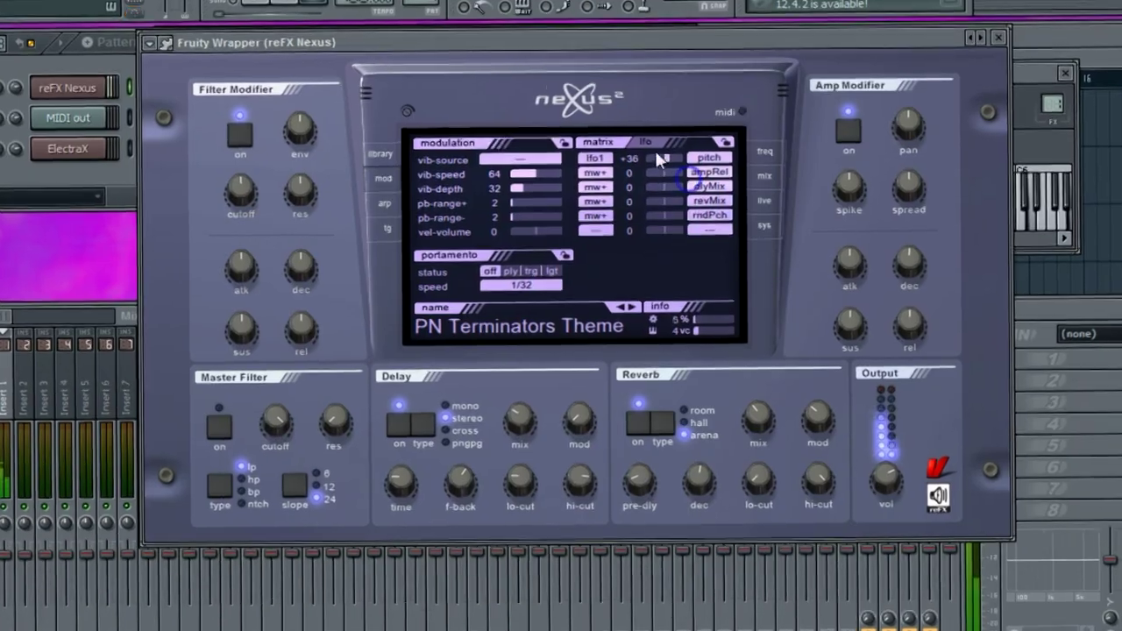
Set the LFO1 pitch modulation amount to +19 in the Nexus matrix and return to the LFO settings.
{"action": "left_click", "coordinate": [660, 148]}
{"action": "left_click_drag", "start_coordinate": [670, 161], "coordinate": [599, 159]}
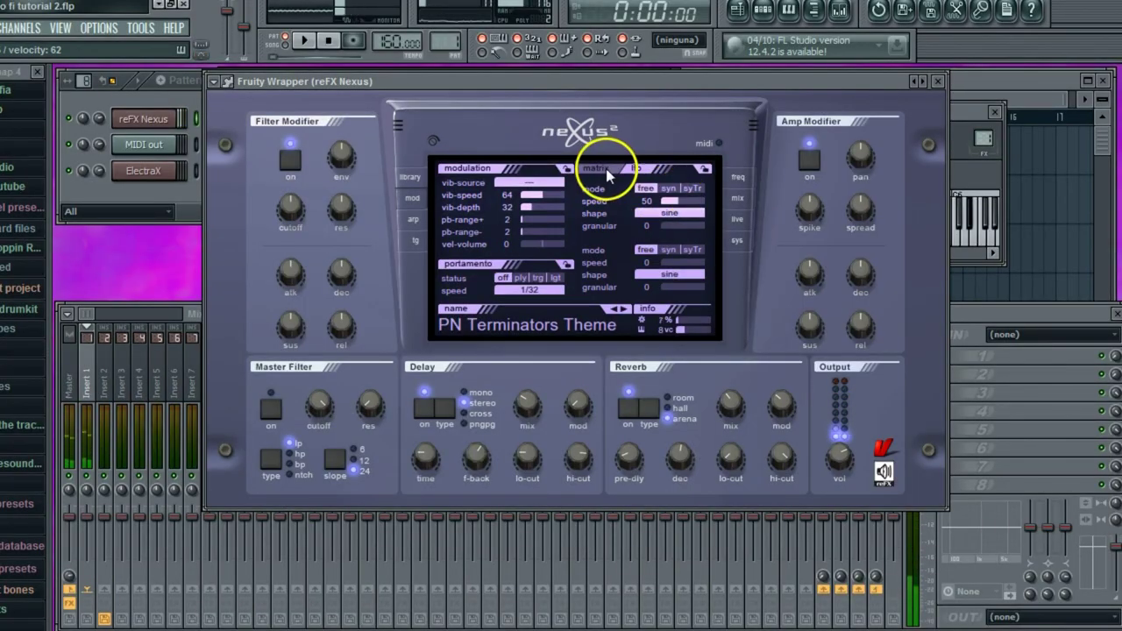
{"action": "left_click", "coordinate": [603, 169]}
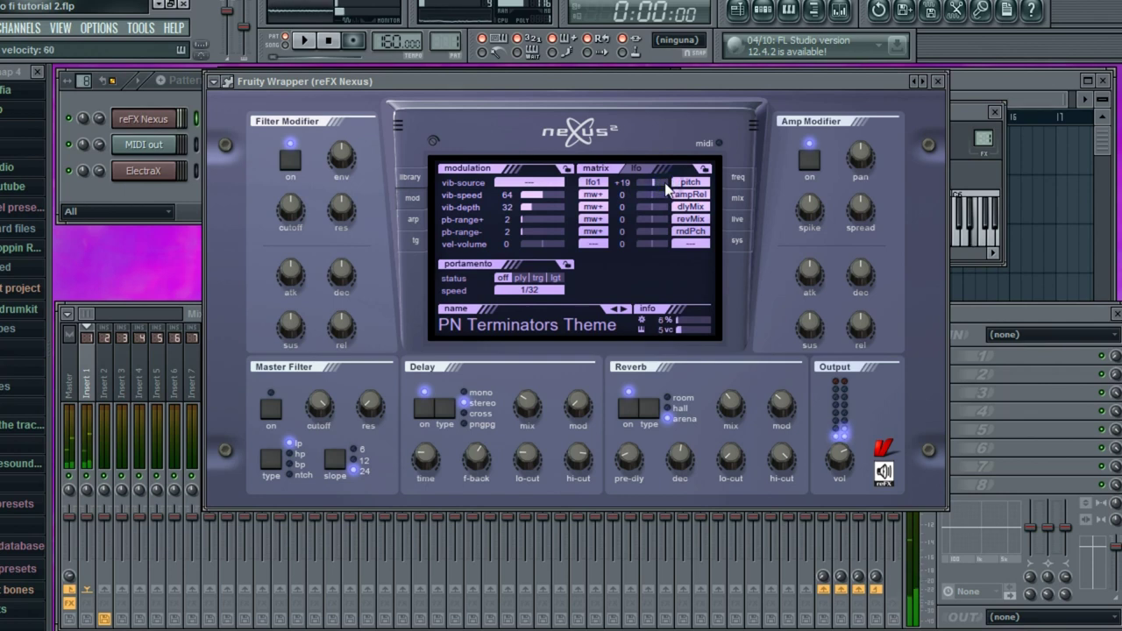
{"action": "left_click", "coordinate": [636, 169]}
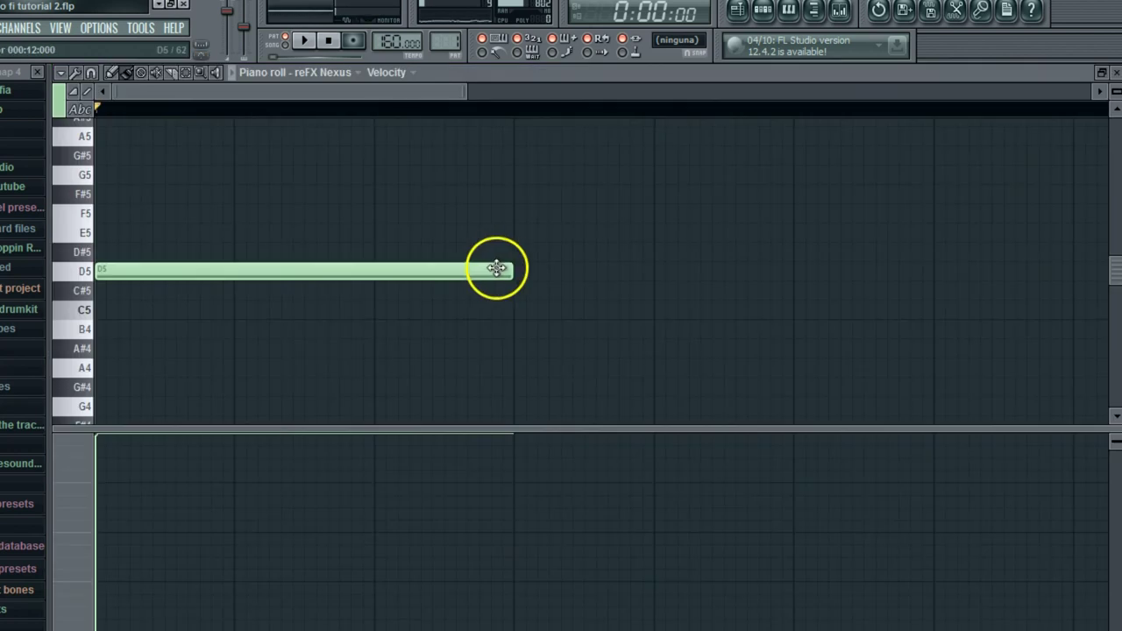
Shorten the D5 note to eight steps and add eight-step notes C5, B4 and A#4 end to end after it.
{"action": "left_click_drag", "start_coordinate": [496, 267], "coordinate": [370, 274]}
{"action": "left_click", "coordinate": [380, 308]}
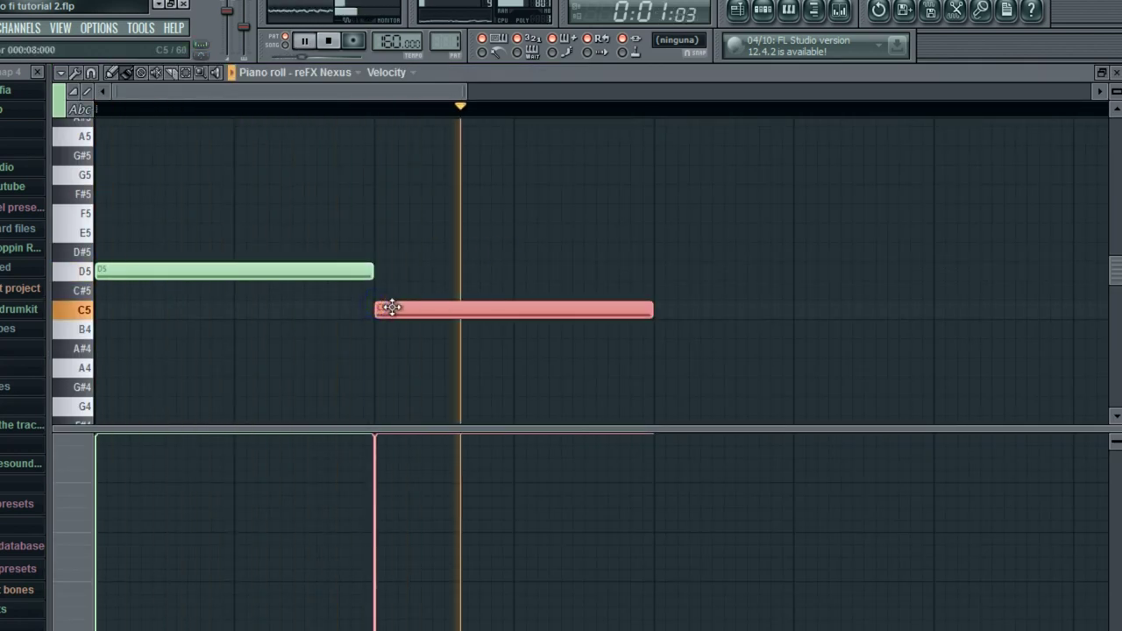
{"action": "left_click", "coordinate": [658, 326]}
{"action": "left_click_drag", "start_coordinate": [389, 93], "coordinate": [460, 93]}
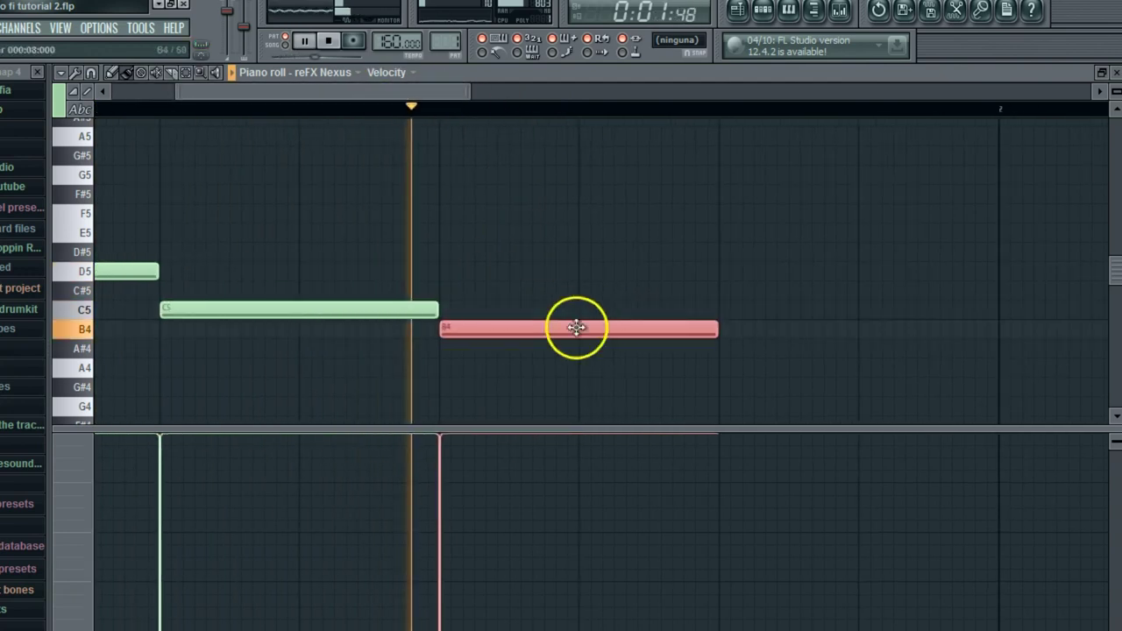
{"action": "left_click", "coordinate": [721, 348]}
{"action": "left_click_drag", "start_coordinate": [551, 427], "coordinate": [529, 500]}
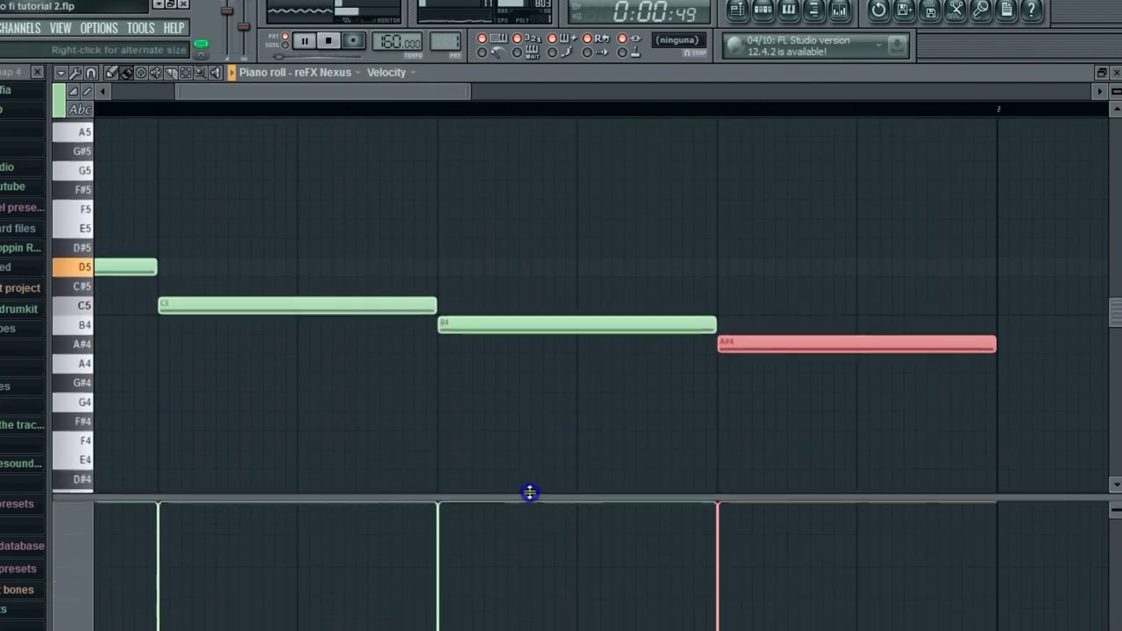
{"action": "left_click_drag", "start_coordinate": [179, 90], "coordinate": [112, 95]}
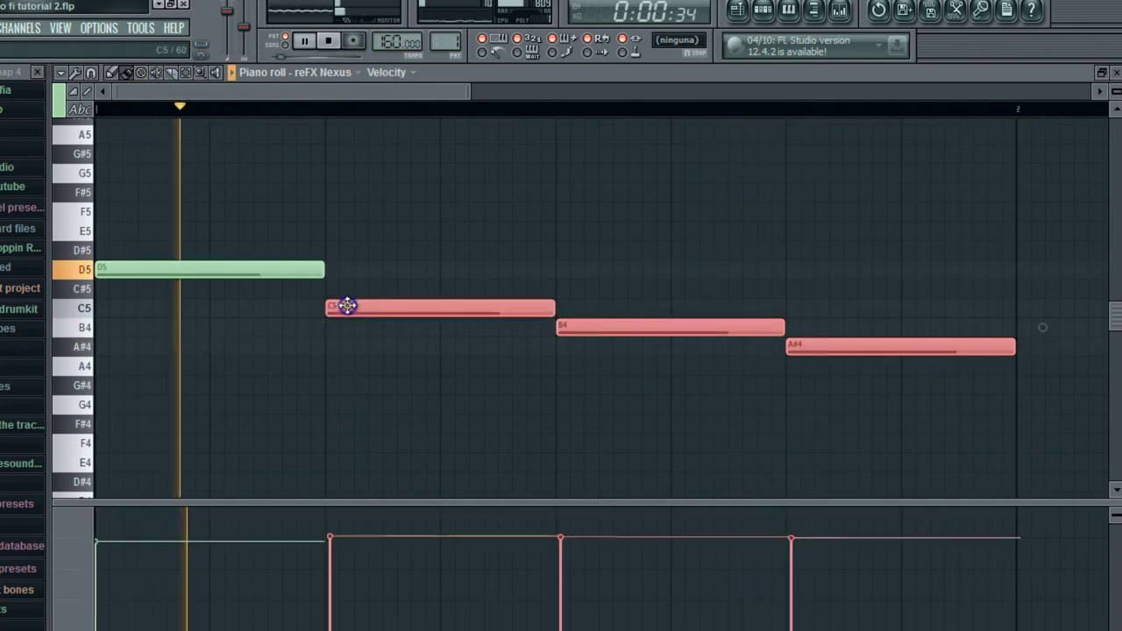
Respace the bass notes D5, C5, B4 and A#4 end to end at 16 steps each, placing the A#4 note anew.
{"action": "left_click_drag", "start_coordinate": [347, 305], "coordinate": [579, 295]}
{"action": "key", "text": "space"}
{"action": "key", "text": "space"}
{"action": "left_click_drag", "start_coordinate": [355, 95], "coordinate": [504, 94]}
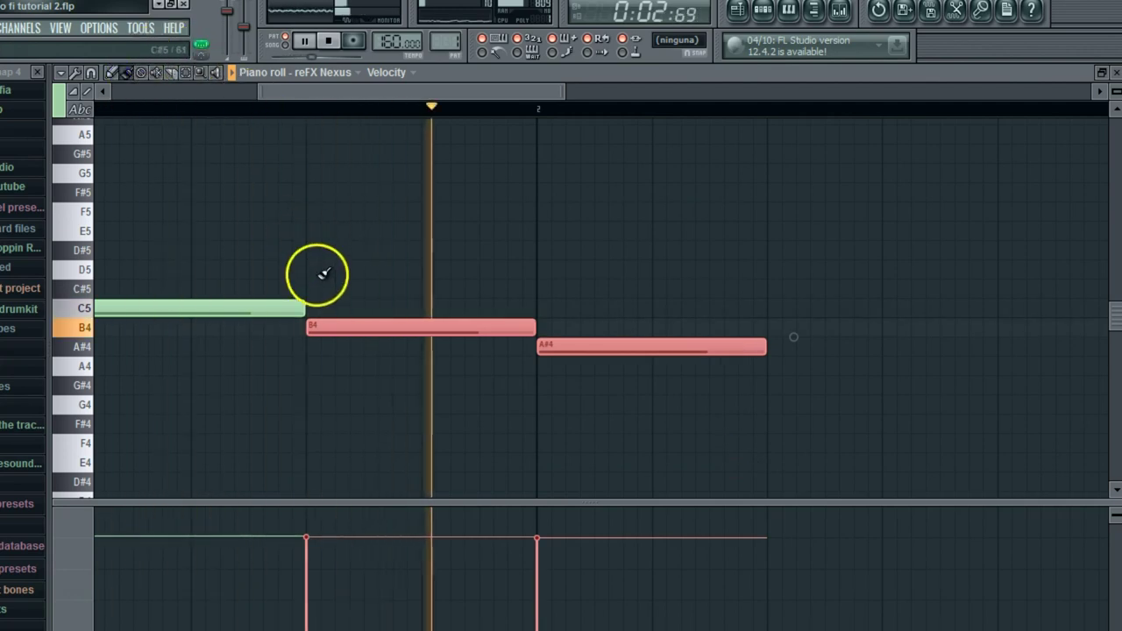
{"action": "left_click_drag", "start_coordinate": [336, 320], "coordinate": [569, 316]}
{"action": "left_click_drag", "start_coordinate": [480, 93], "coordinate": [625, 93]}
{"action": "right_click", "coordinate": [529, 346]}
{"action": "left_click", "coordinate": [543, 346]}
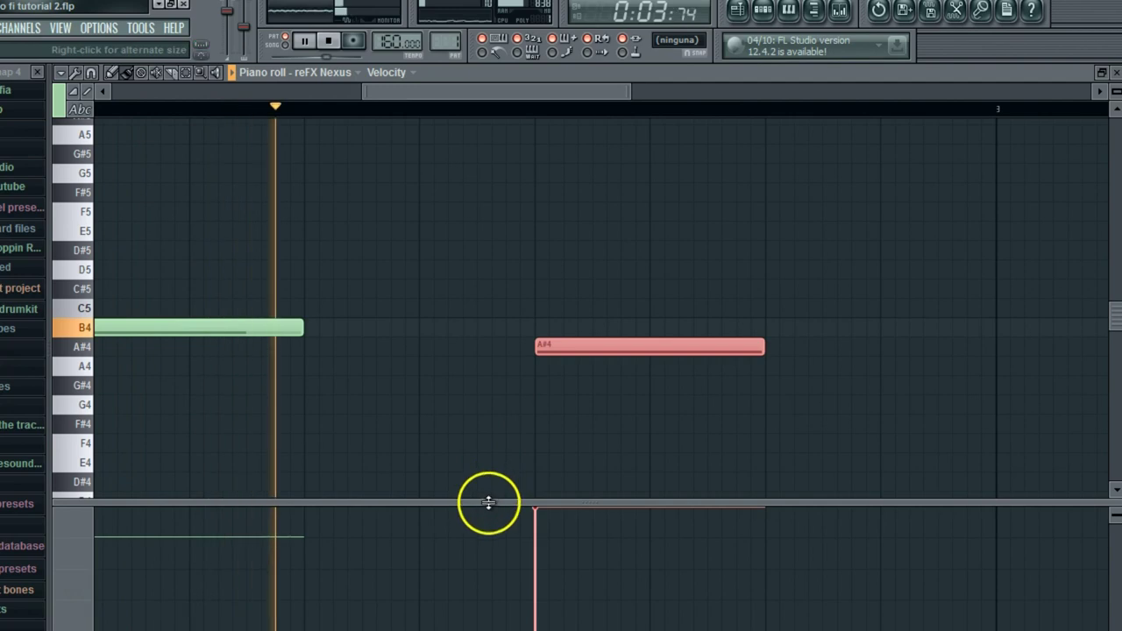
Add four-step melody notes F6 and A5 over the D5 bass note, and D6 and C6 over the C5 bass note.
{"action": "left_click_drag", "start_coordinate": [488, 503], "coordinate": [481, 585]}
{"action": "left_click_drag", "start_coordinate": [358, 93], "coordinate": [98, 92]}
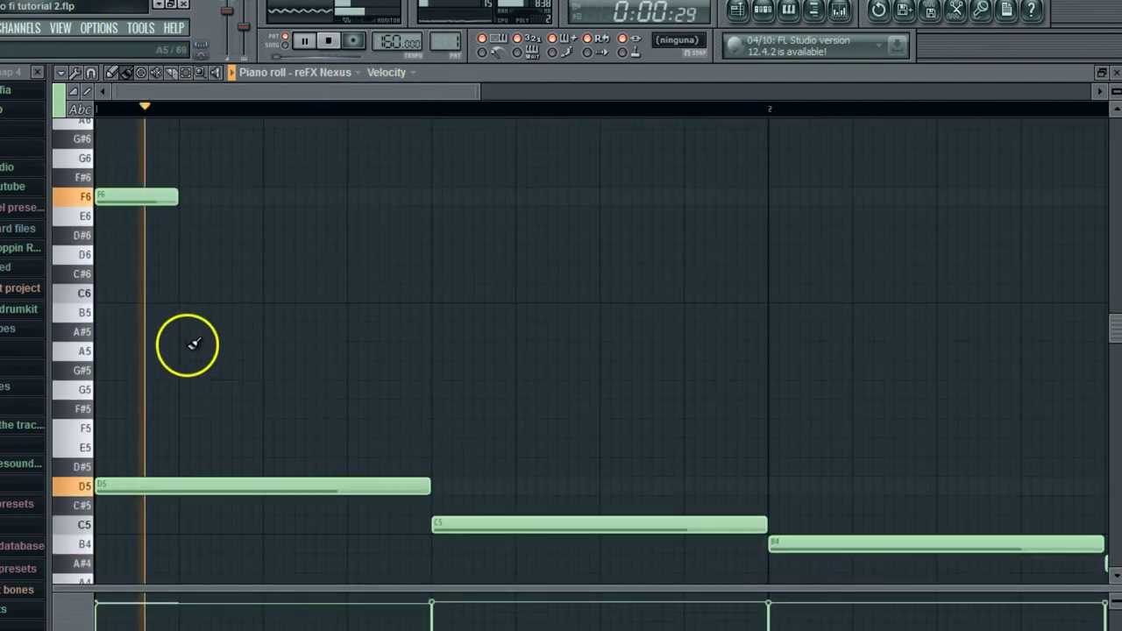
{"action": "left_click", "coordinate": [194, 345]}
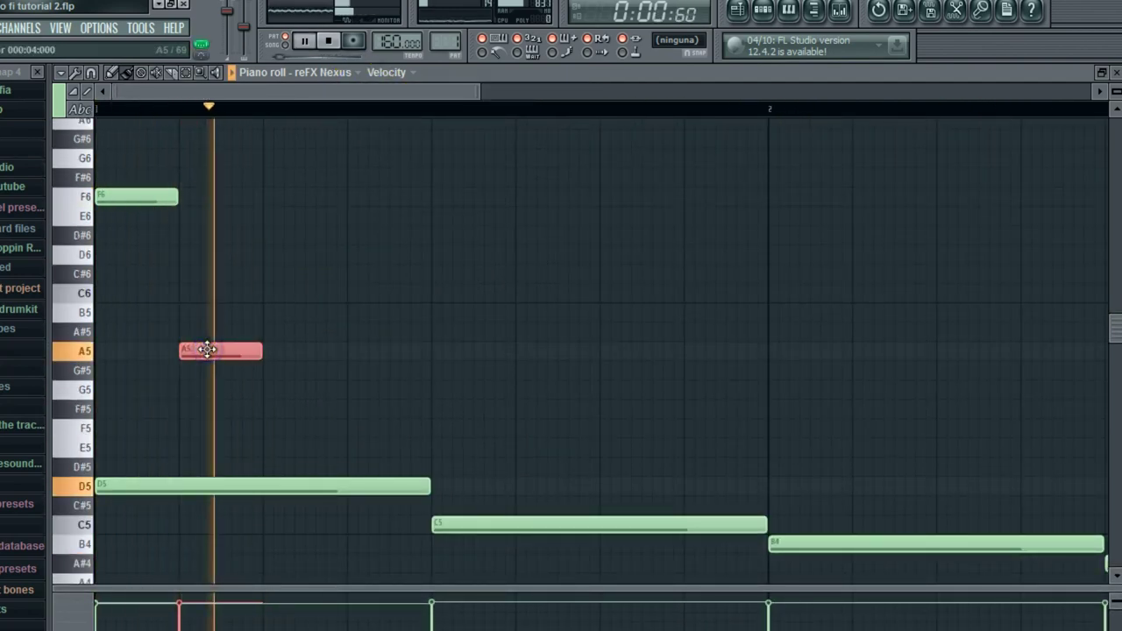
{"action": "left_click", "coordinate": [437, 234]}
{"action": "left_click_drag", "start_coordinate": [450, 233], "coordinate": [453, 252]}
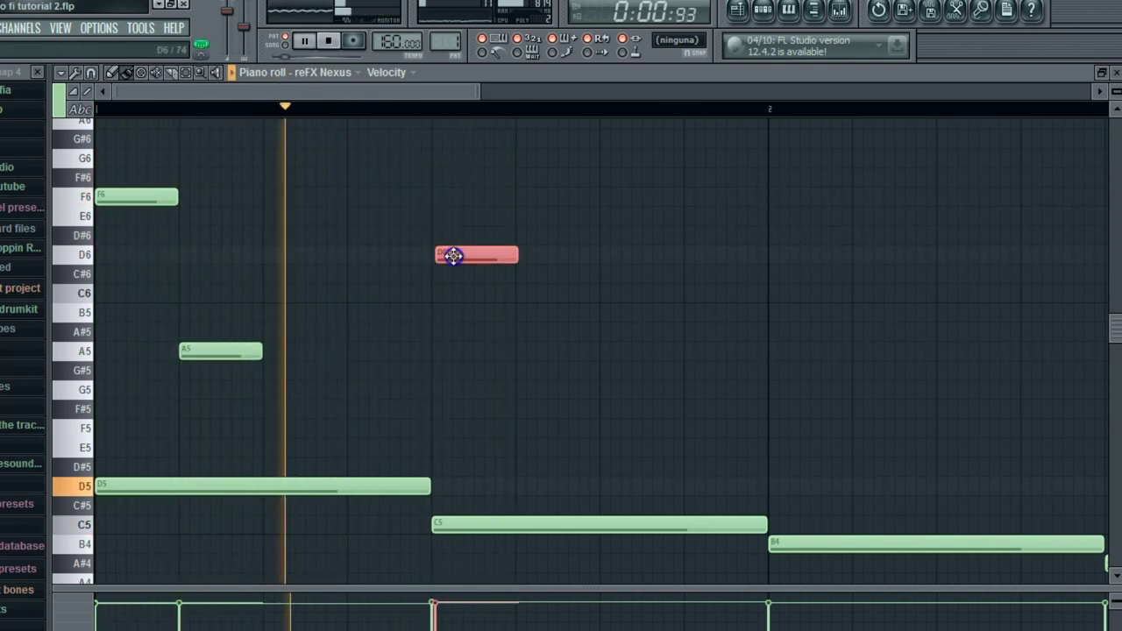
{"action": "left_click", "coordinate": [521, 294]}
{"action": "left_click_drag", "start_coordinate": [394, 93], "coordinate": [533, 157]}
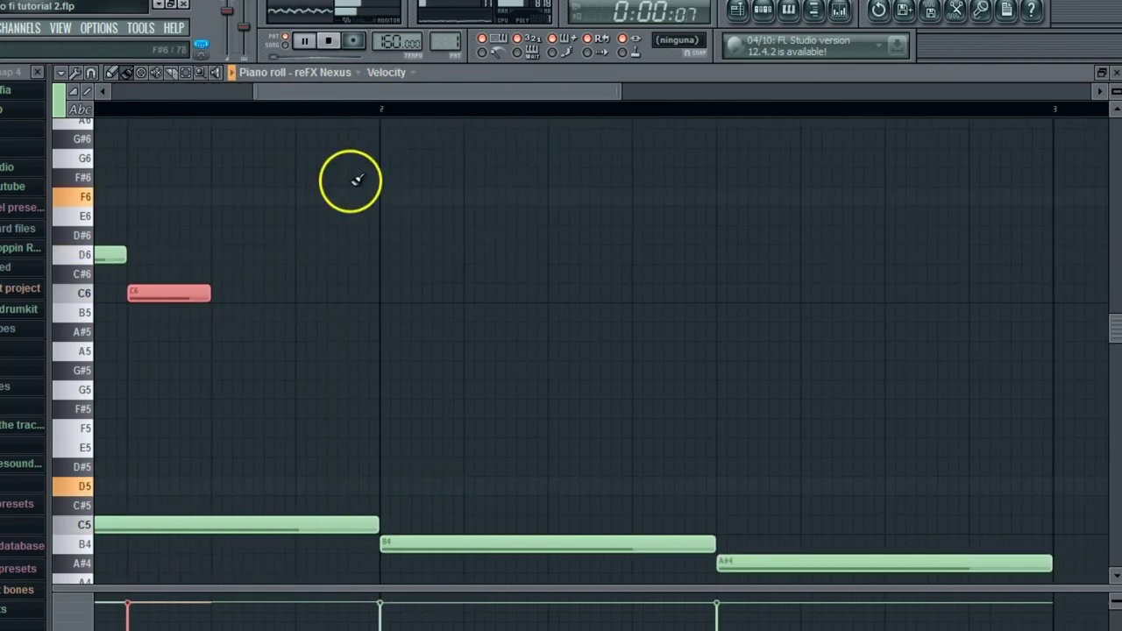
{"action": "left_click", "coordinate": [220, 146]}
{"action": "scroll", "coordinate": [258, 190], "scroll_direction": "up", "scroll_amount": 3}
{"action": "right_click", "coordinate": [253, 269]}
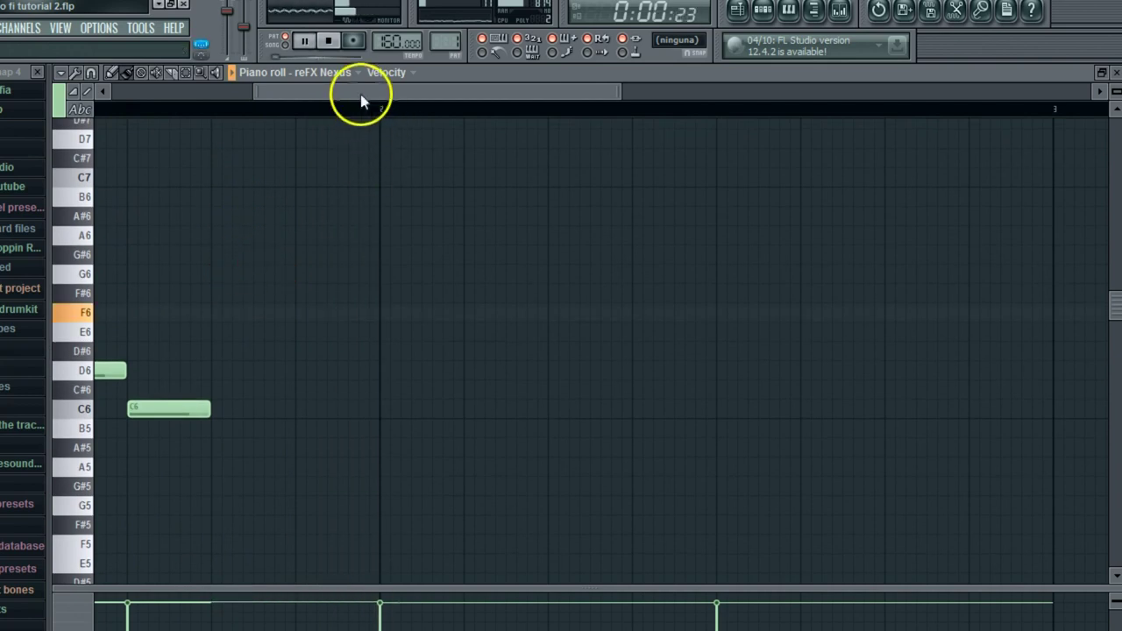
Add four-step melody notes D6 and A6 one after the other from the start of bar 2, over the B4 bass note.
{"action": "scroll", "coordinate": [343, 266], "scroll_direction": "down", "scroll_amount": 3}
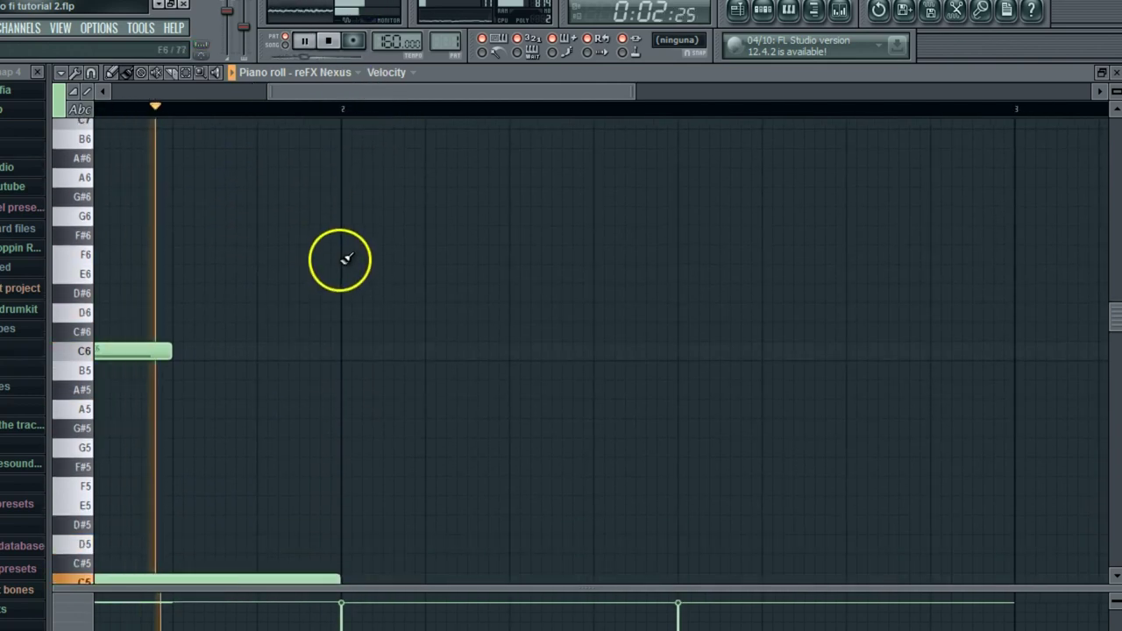
{"action": "left_click", "coordinate": [347, 275]}
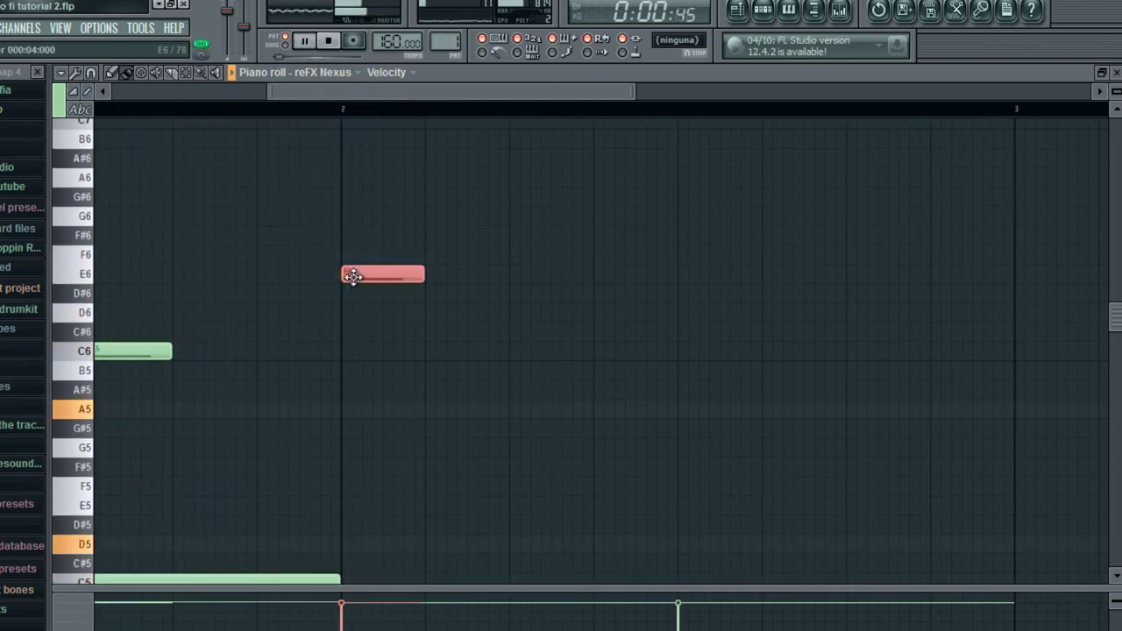
{"action": "left_click_drag", "start_coordinate": [360, 278], "coordinate": [358, 313]}
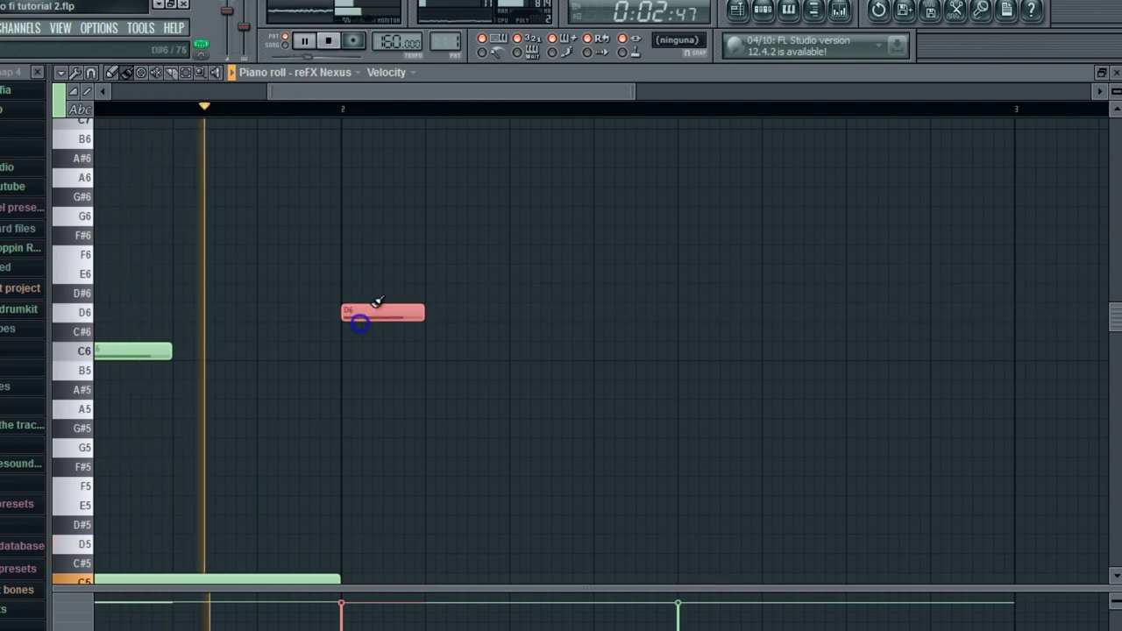
{"action": "left_click", "coordinate": [438, 175]}
{"action": "left_click_drag", "start_coordinate": [435, 94], "coordinate": [475, 112]}
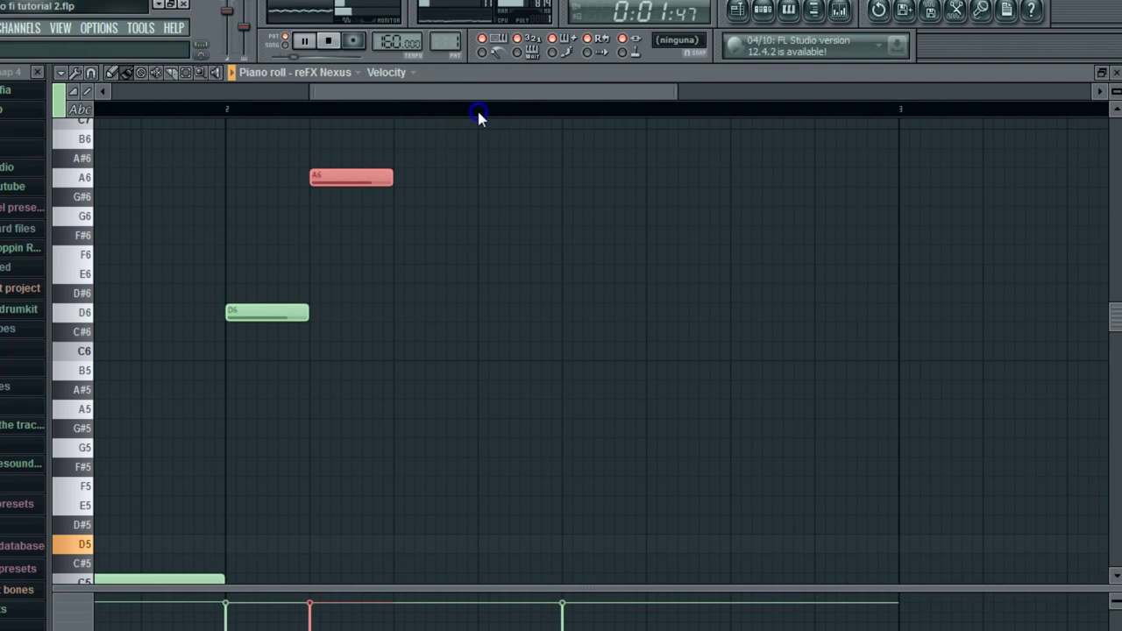
Add four-step melody notes A5 and G6 in succession from the start of the A#4 bass note.
{"action": "left_click_drag", "start_coordinate": [427, 306], "coordinate": [581, 359]}
{"action": "key", "text": "space"}
{"action": "left_click_drag", "start_coordinate": [428, 95], "coordinate": [392, 98]}
{"action": "key", "text": "space"}
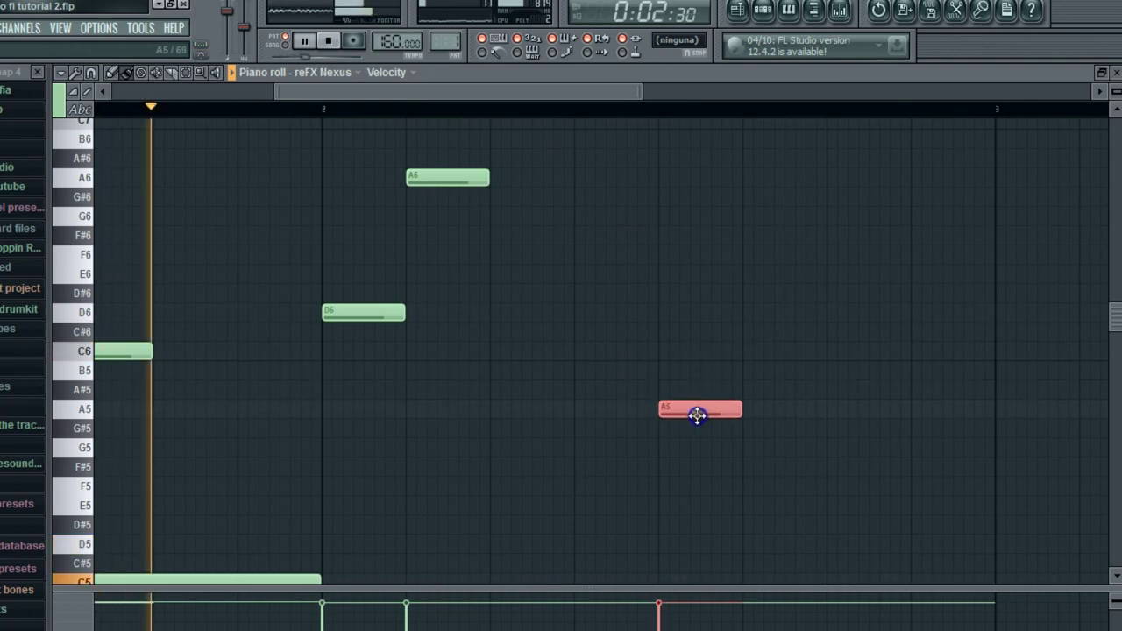
{"action": "left_click", "coordinate": [749, 215]}
Play the pattern from its beginning and review the melody together with the bass notes.
{"action": "left_click_drag", "start_coordinate": [514, 90], "coordinate": [100, 96]}
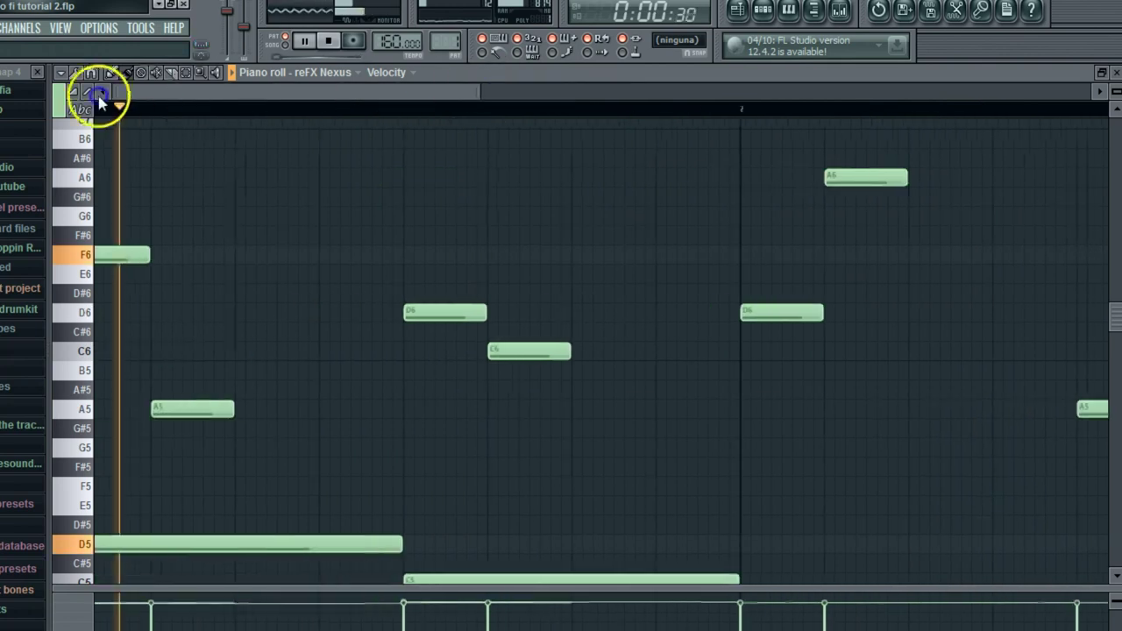
{"action": "scroll", "coordinate": [306, 298], "scroll_direction": "down", "scroll_amount": 4}
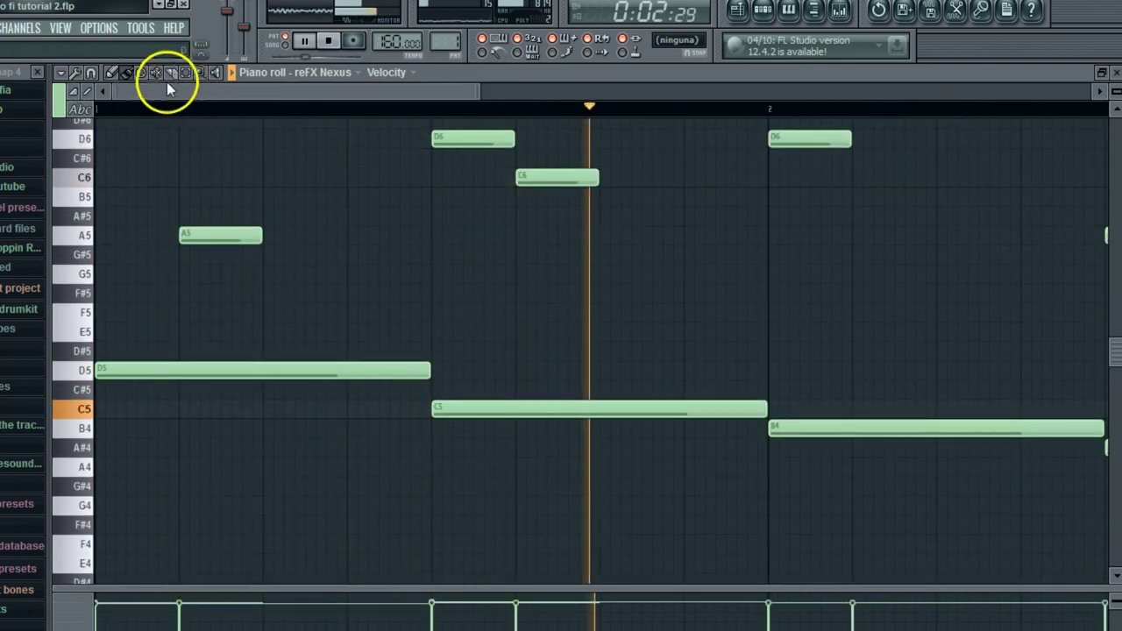
{"action": "scroll", "coordinate": [157, 246], "scroll_direction": "down", "scroll_amount": 3}
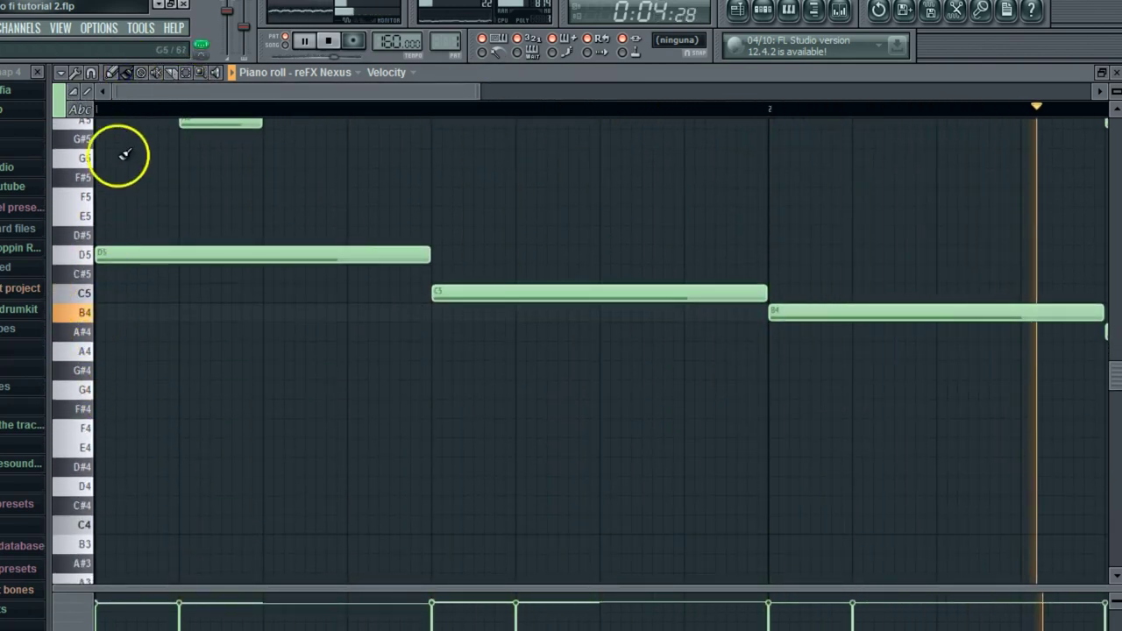
{"action": "scroll", "coordinate": [75, 188], "scroll_direction": "up", "scroll_amount": 5}
{"action": "key", "text": "space"}
{"action": "key", "text": "space"}
{"action": "key", "text": "space"}
Select all notes in the pattern, transpose them upward and play the result.
{"action": "left_click_drag", "start_coordinate": [74, 153], "coordinate": [73, 630]}
{"action": "key", "text": "space"}
{"action": "left_click_drag", "start_coordinate": [139, 90], "coordinate": [130, 114]}
{"action": "key", "text": "space"}
{"action": "left_click_drag", "start_coordinate": [131, 455], "coordinate": [100, 321]}
{"action": "key", "text": "space"}
Leave the piano roll and bring the mixer forward to show the Gross Beat effect on Insert 1.
{"action": "left_click", "coordinate": [1115, 73]}
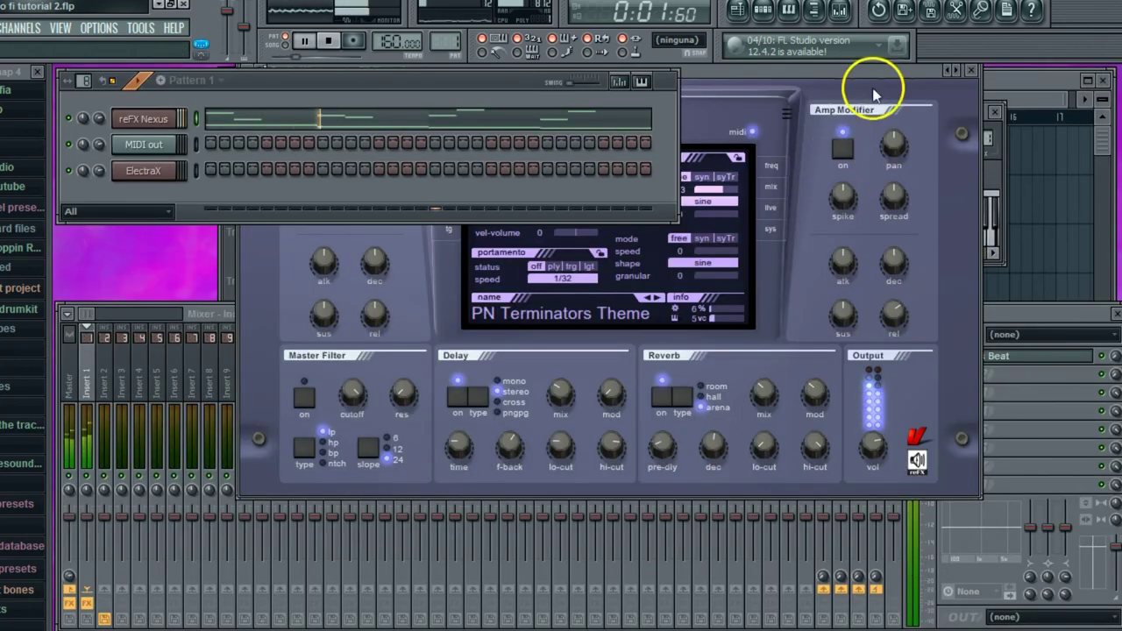
{"action": "left_click", "coordinate": [1031, 307]}
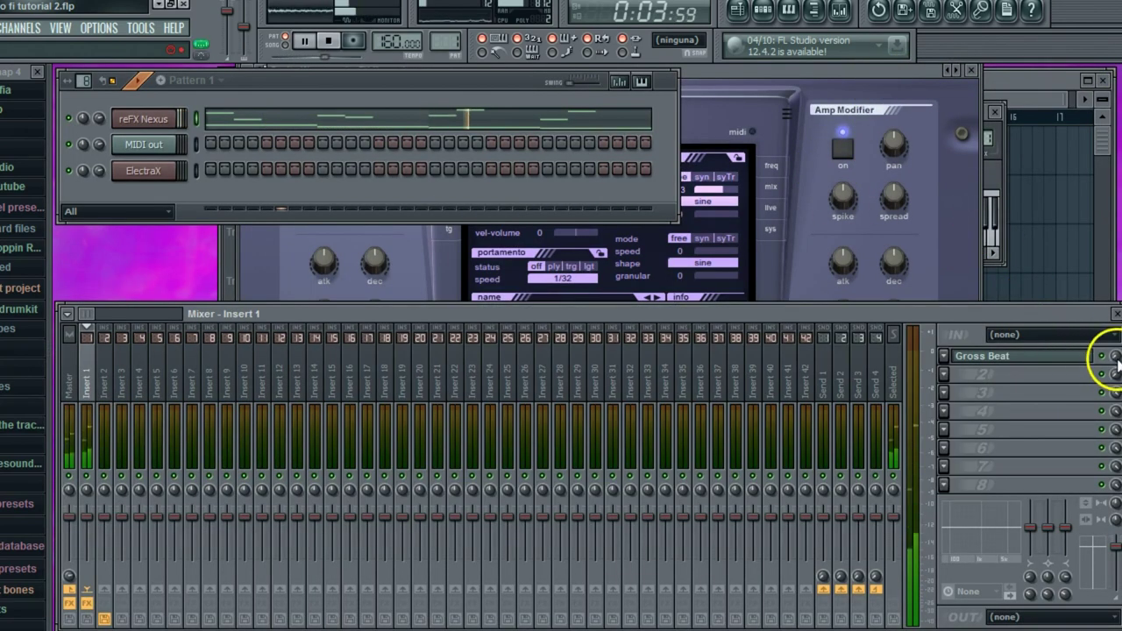
{"action": "key", "text": "space"}
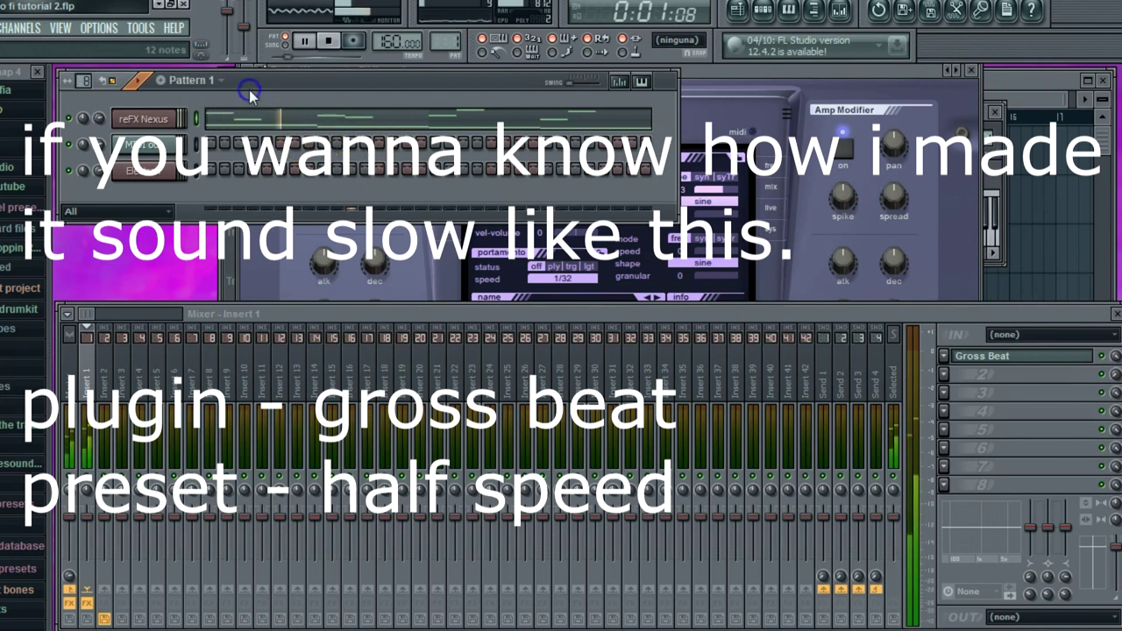
Transpose all reFX Nexus notes up so the first bass note sits on B5, and close the piano roll.
{"action": "left_click", "coordinate": [239, 114]}
{"action": "left_click", "coordinate": [187, 74]}
{"action": "left_click_drag", "start_coordinate": [96, 120], "coordinate": [1108, 585]}
{"action": "left_click_drag", "start_coordinate": [138, 91], "coordinate": [40, 132]}
{"action": "key", "text": "space"}
{"action": "left_click_drag", "start_coordinate": [123, 403], "coordinate": [114, 369]}
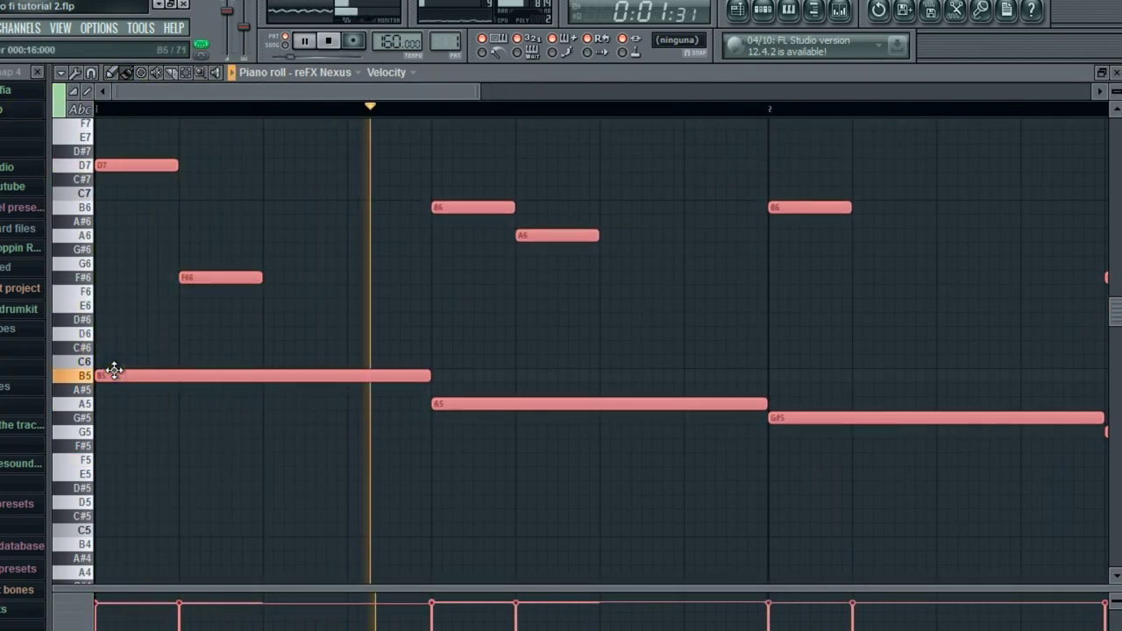
{"action": "left_click", "coordinate": [1115, 72]}
{"action": "left_click", "coordinate": [287, 130]}
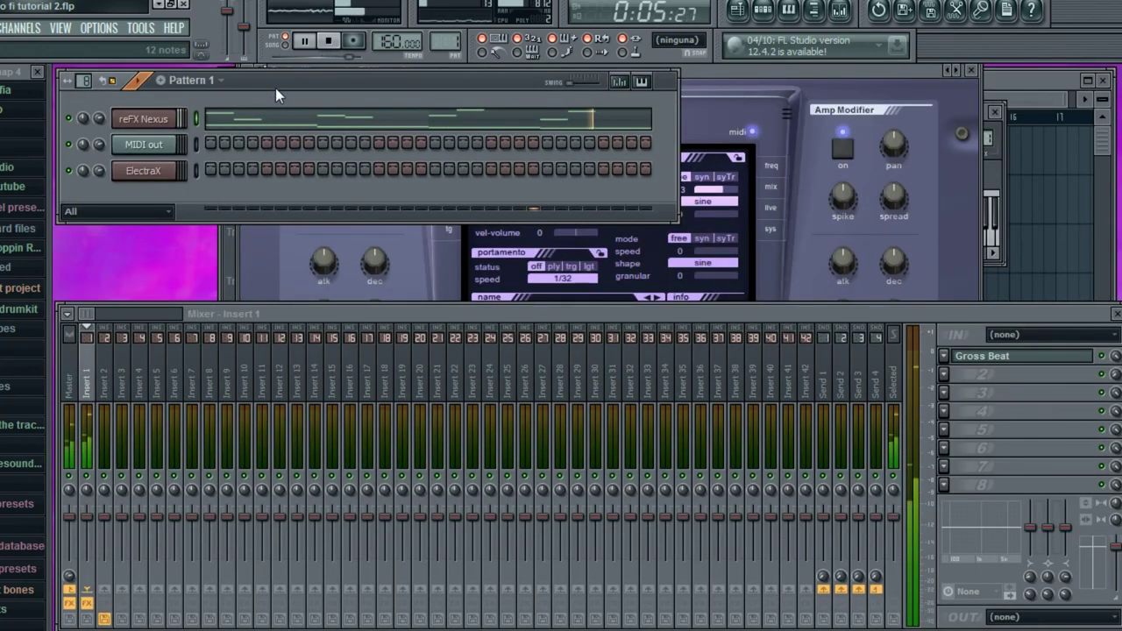
{"action": "left_click", "coordinate": [236, 106]}
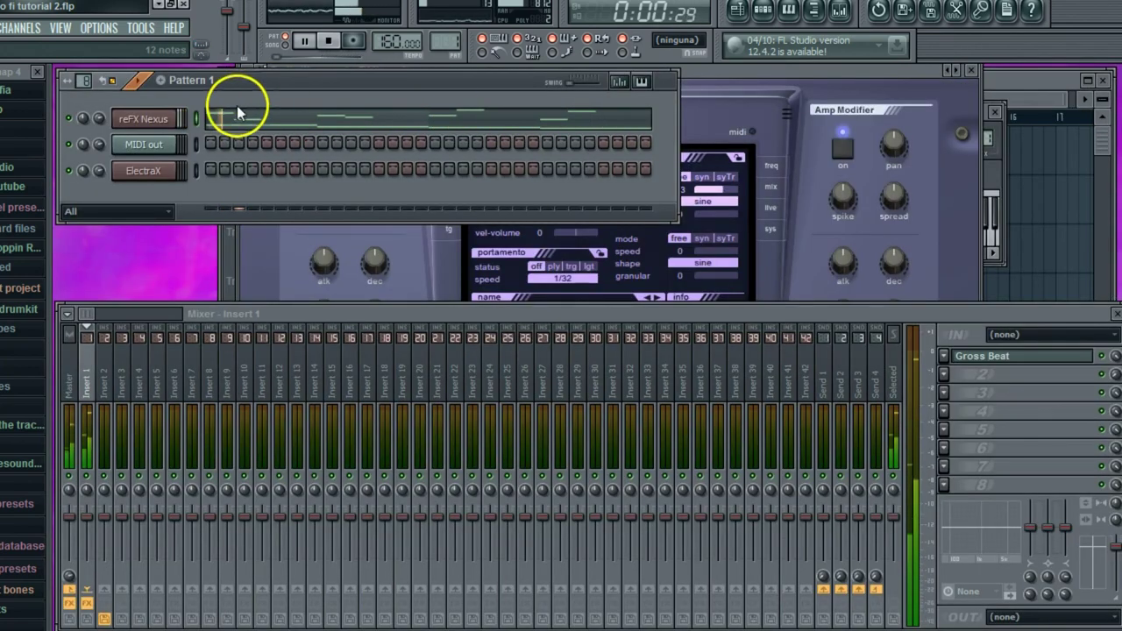
{"action": "left_click", "coordinate": [771, 263]}
{"action": "left_click", "coordinate": [768, 198]}
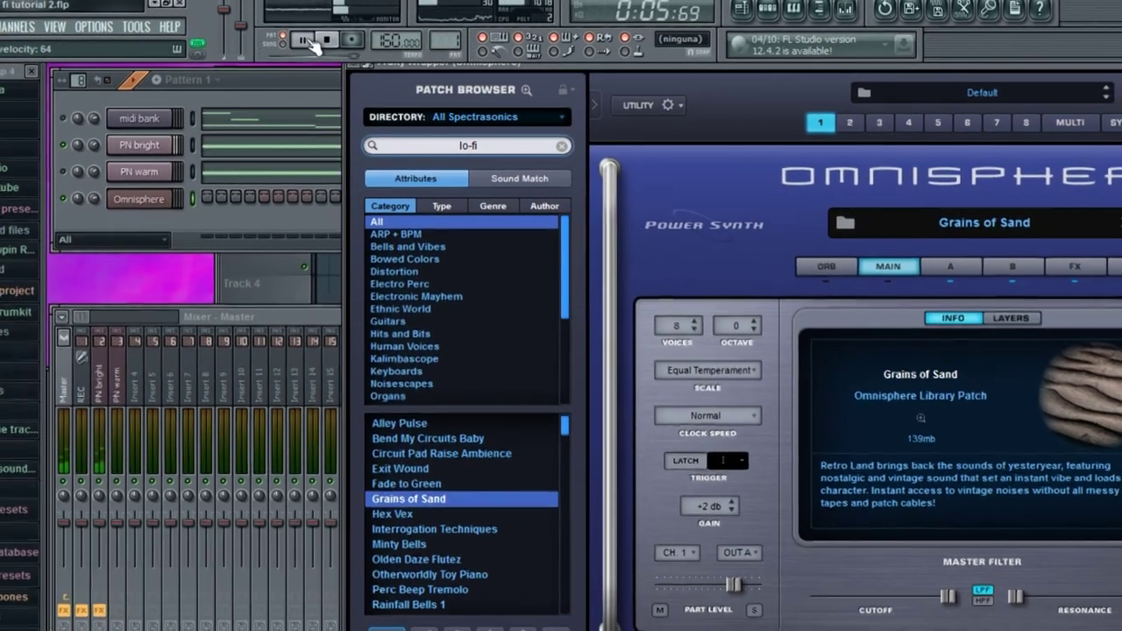
Enter a two-step-note phrase for Omnisphere in the first half of bar 1: C7, F6, G6, F6 and C6.
{"action": "left_click", "coordinate": [103, 198]}
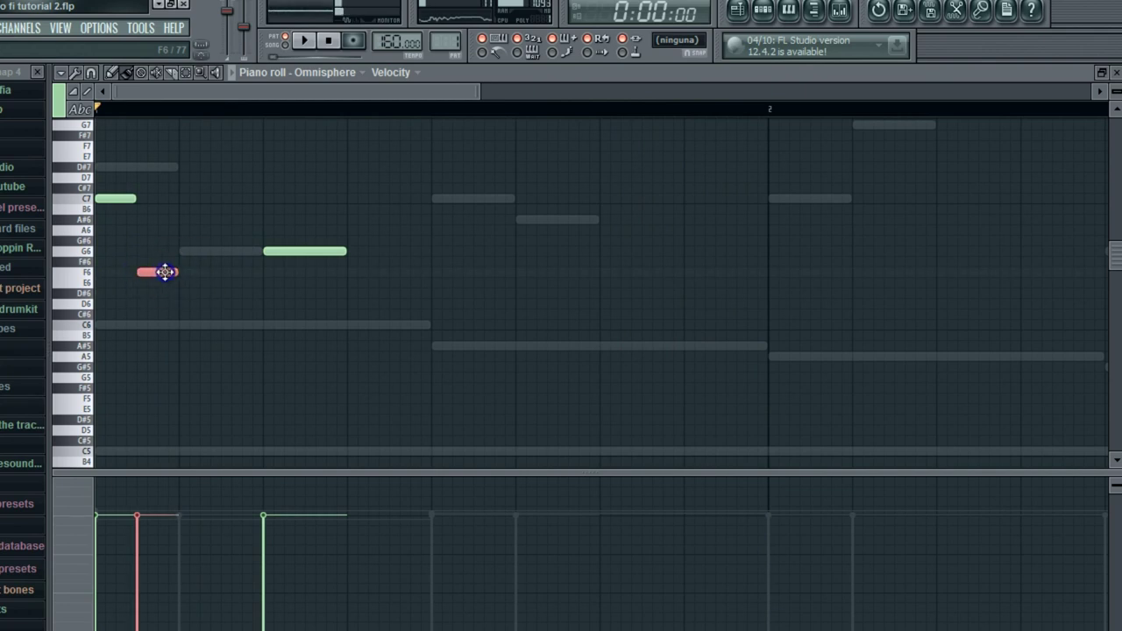
{"action": "left_click", "coordinate": [227, 271]}
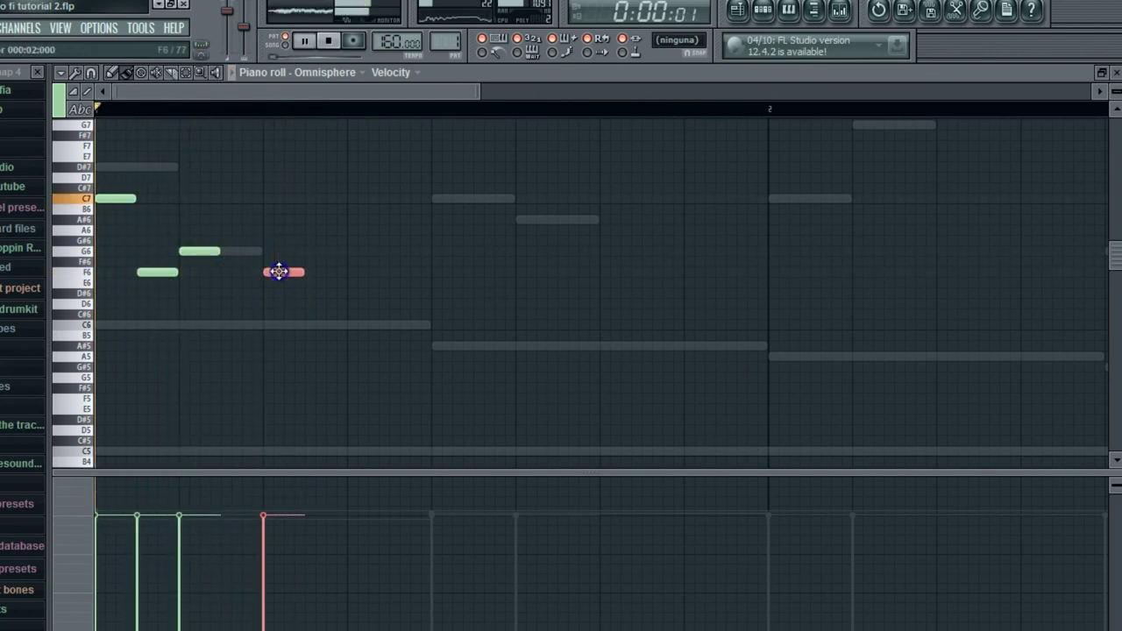
{"action": "left_click", "coordinate": [360, 296]}
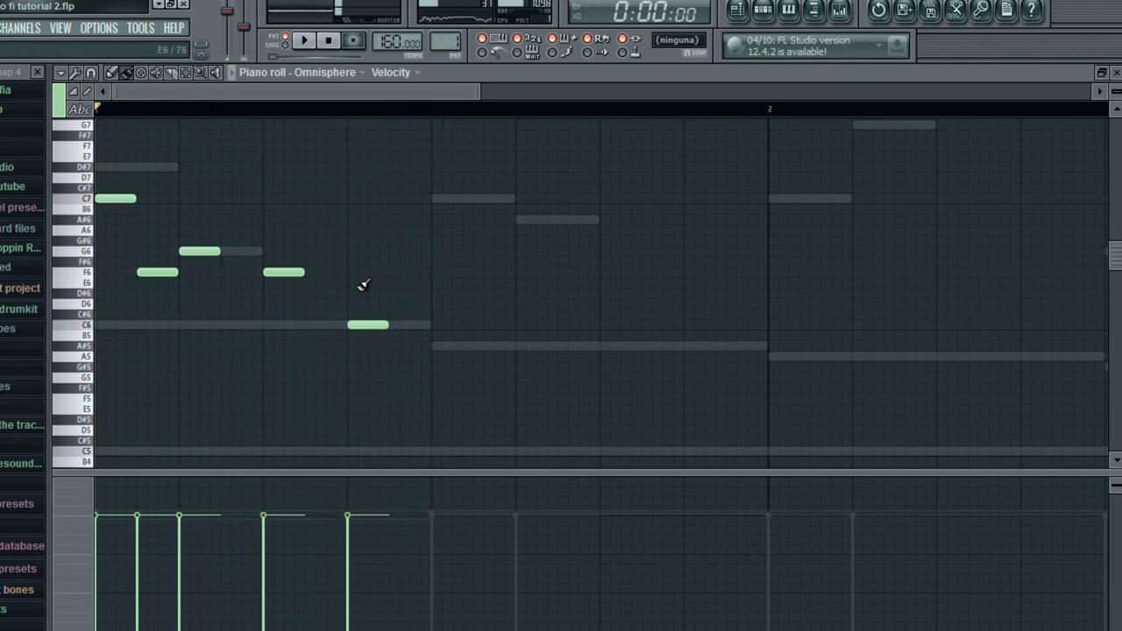
Duplicate the Omnisphere phrase into the second half of bar 1 and lower its last note to A#5.
{"action": "left_click_drag", "start_coordinate": [407, 203], "coordinate": [449, 207]}
{"action": "key", "text": "ctrl+d"}
{"action": "left_click_drag", "start_coordinate": [706, 324], "coordinate": [707, 344]}
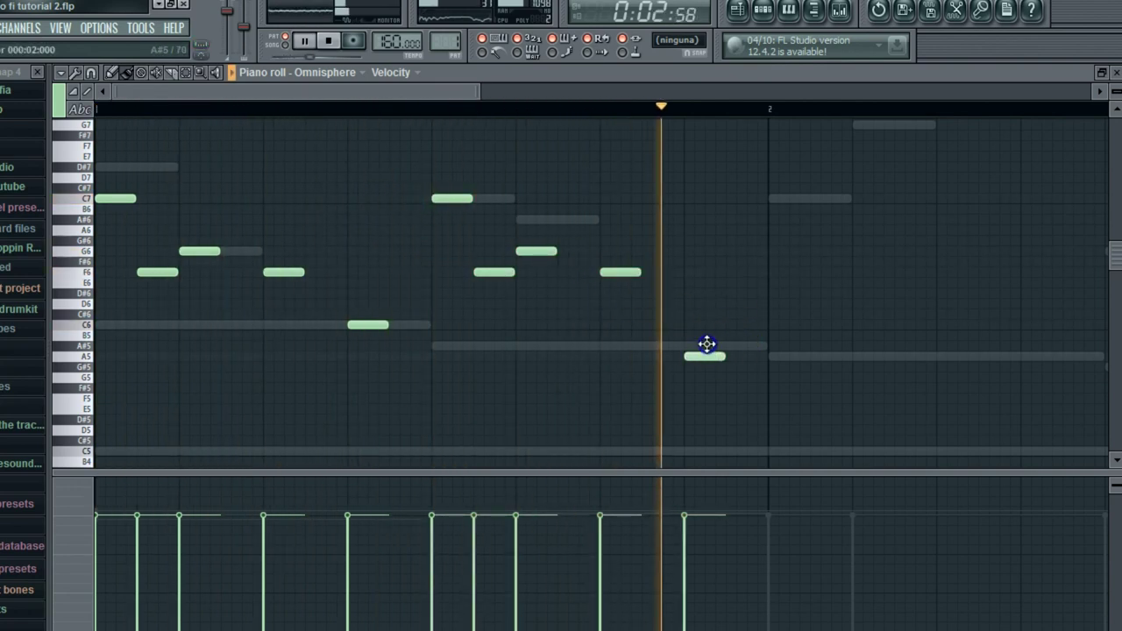
Duplicate both phrases, align the copies with the start of bar 2, and set their last notes to A5 and G#5.
{"action": "key", "text": "ctrl+b"}
{"action": "left_click", "coordinate": [450, 142], "text": "ctrl"}
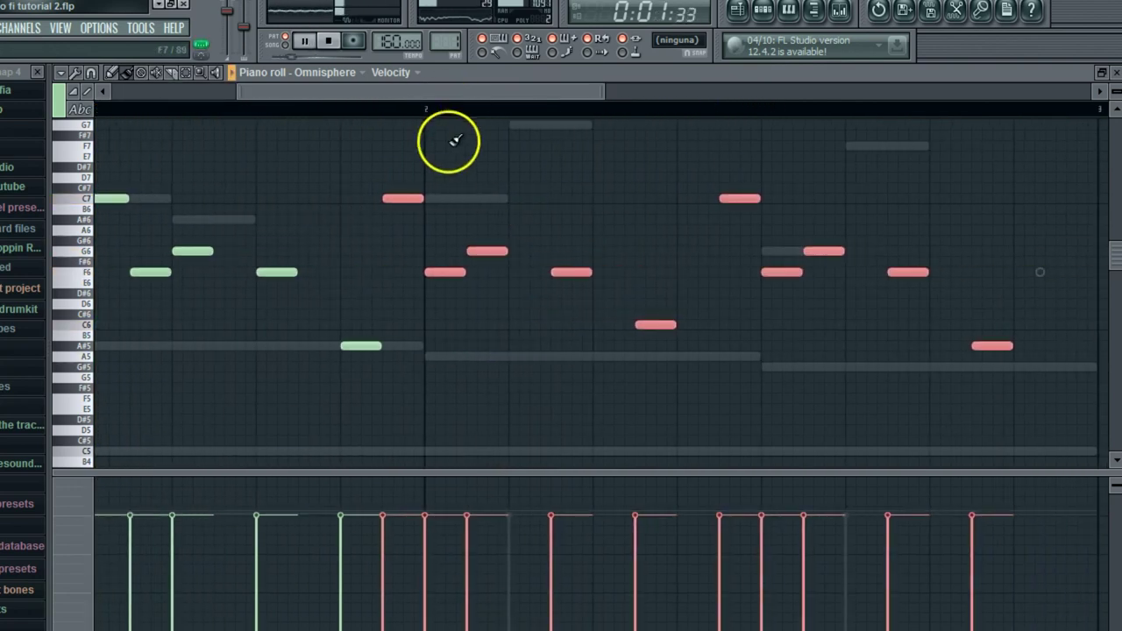
{"action": "left_click_drag", "start_coordinate": [406, 198], "coordinate": [446, 197]}
{"action": "left_click", "coordinate": [759, 354]}
{"action": "left_click", "coordinate": [706, 326]}
{"action": "left_click_drag", "start_coordinate": [707, 325], "coordinate": [706, 354]}
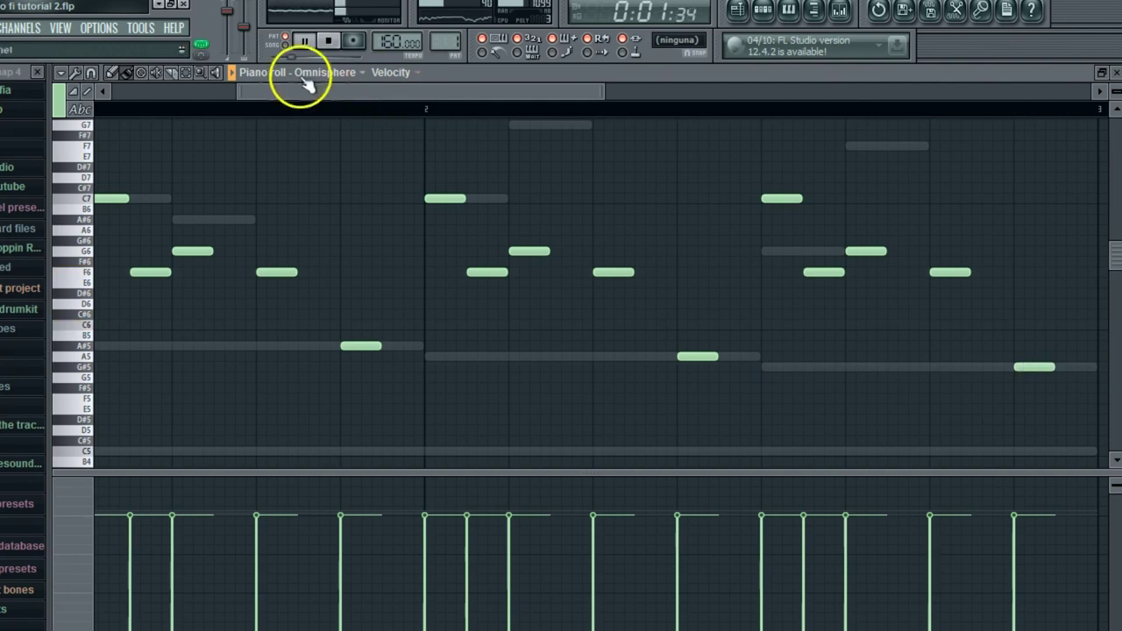
Continue the low Omnisphere line with four-step notes: G5 and D#5 in the second half of bar 1, and D5 starting bar 2.
{"action": "left_click_drag", "start_coordinate": [303, 85], "coordinate": [64, 90]}
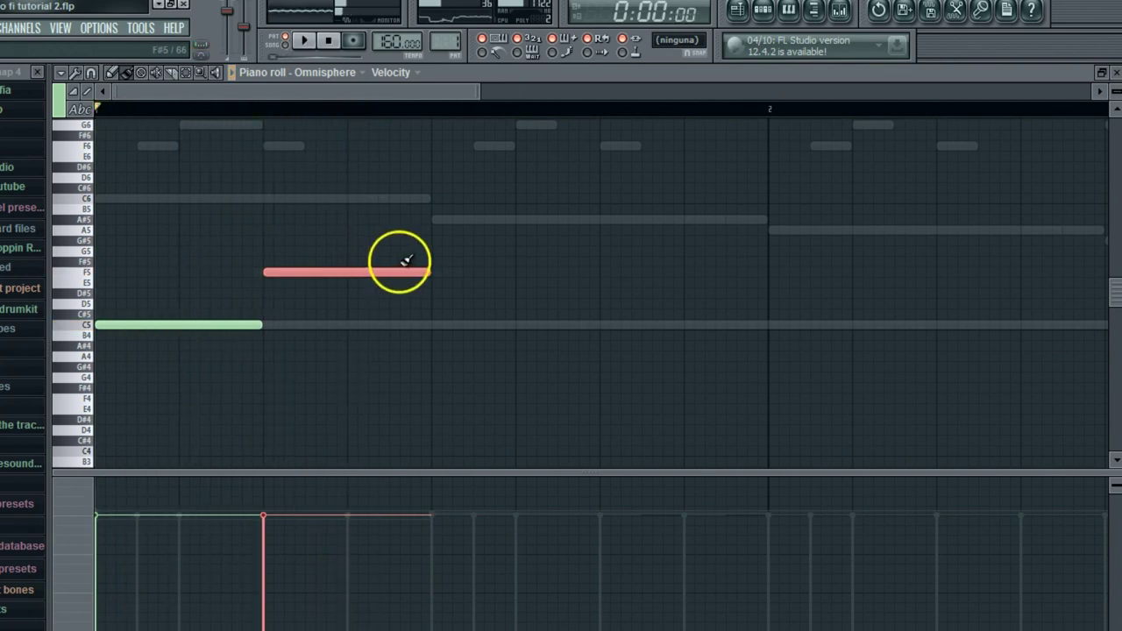
{"action": "left_click", "coordinate": [431, 252]}
{"action": "key", "text": "space"}
{"action": "left_click", "coordinate": [600, 272]}
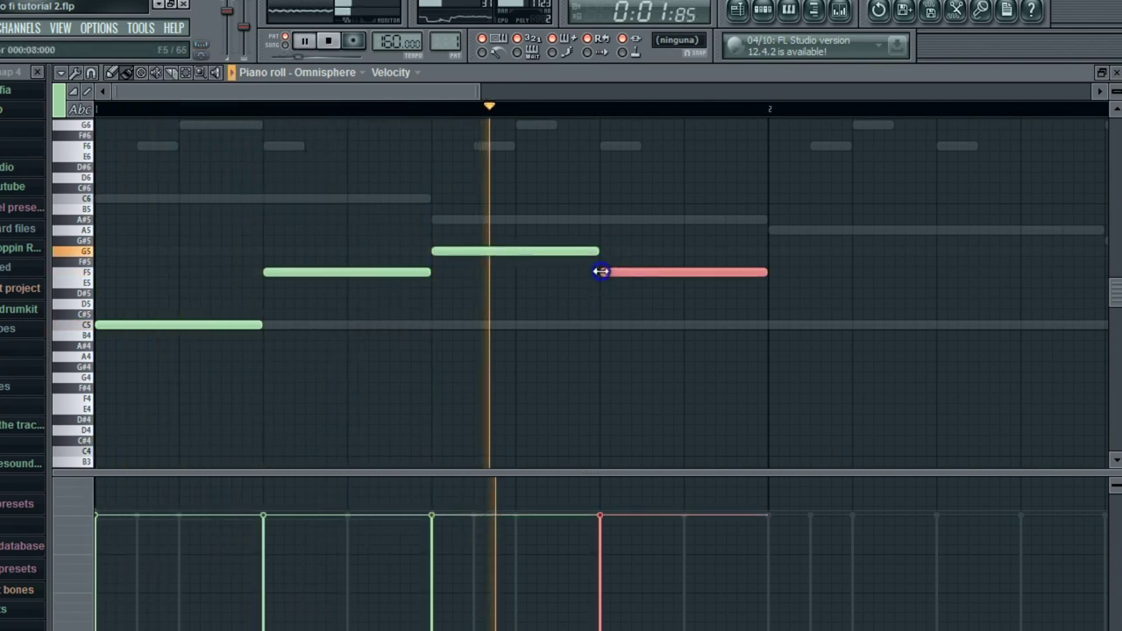
{"action": "left_click_drag", "start_coordinate": [724, 269], "coordinate": [724, 292]}
{"action": "left_click", "coordinate": [771, 302]}
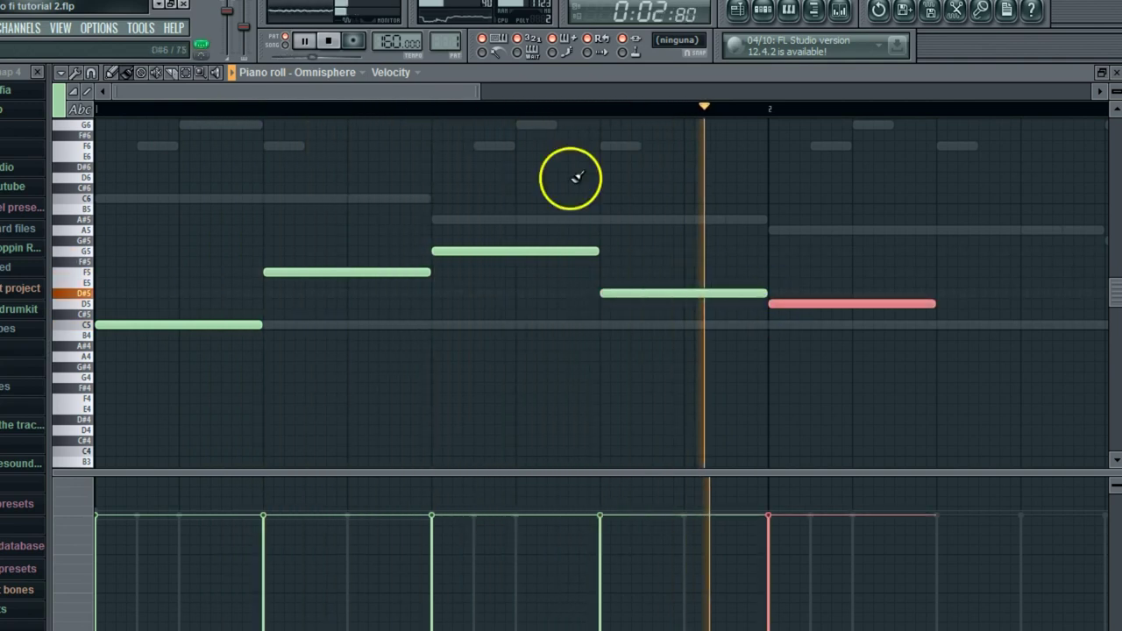
Add a four-step C5 note to the Omnisphere line, starting on the seventh step of bar 2.
{"action": "scroll", "coordinate": [526, 133], "scroll_direction": "right", "scroll_amount": 5}
{"action": "left_click", "coordinate": [613, 323]}
{"action": "left_click_drag", "start_coordinate": [619, 323], "coordinate": [625, 323]}
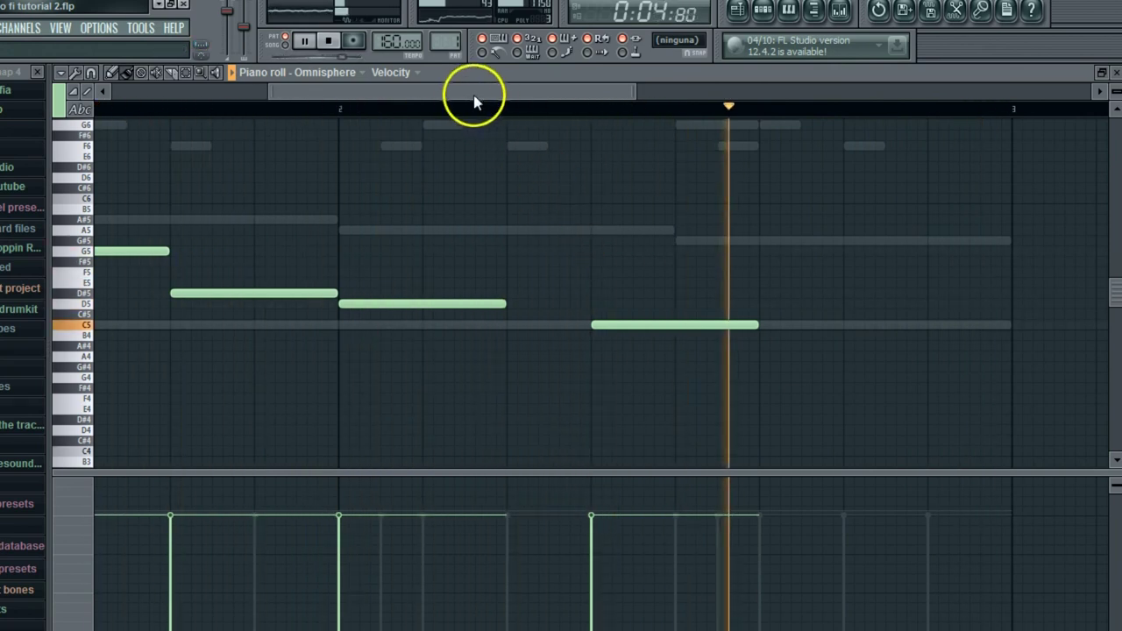
{"action": "left_click_drag", "start_coordinate": [474, 95], "coordinate": [525, 95]}
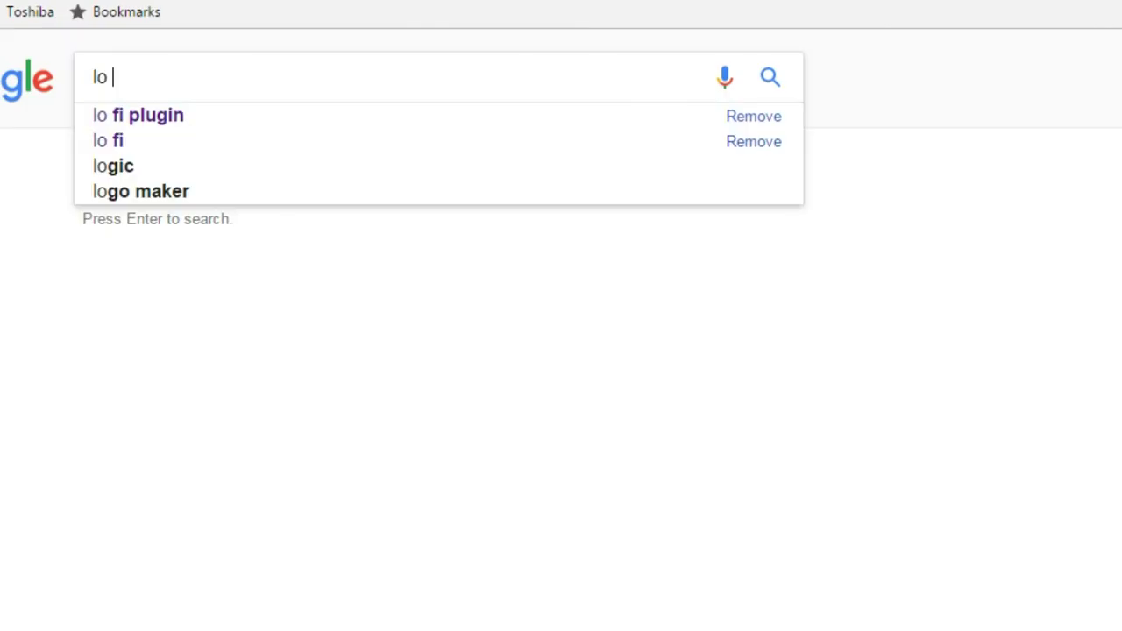
Switch to the web browser and search Google for "lo fi drum kit".
{"action": "type", "text": "fi drun"}
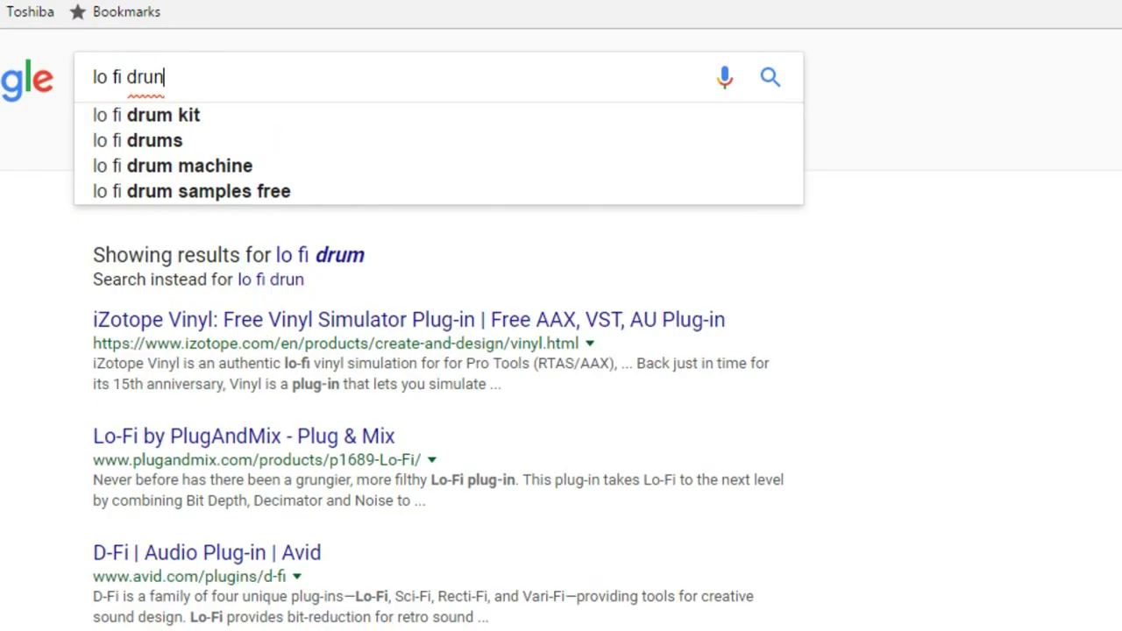
{"action": "key", "text": "Down"}
{"action": "key", "text": "Return"}
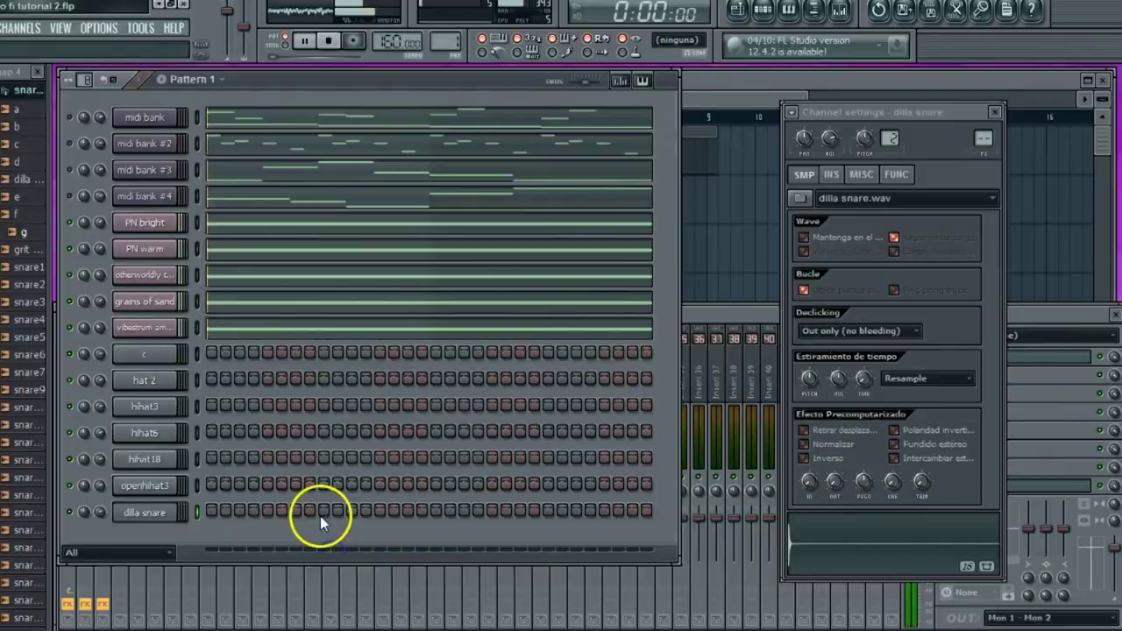
Place dilla snare hits on steps 9, 19 and 25, and remove the hihat6 hits on steps 9 and 25.
{"action": "left_click", "coordinate": [321, 512]}
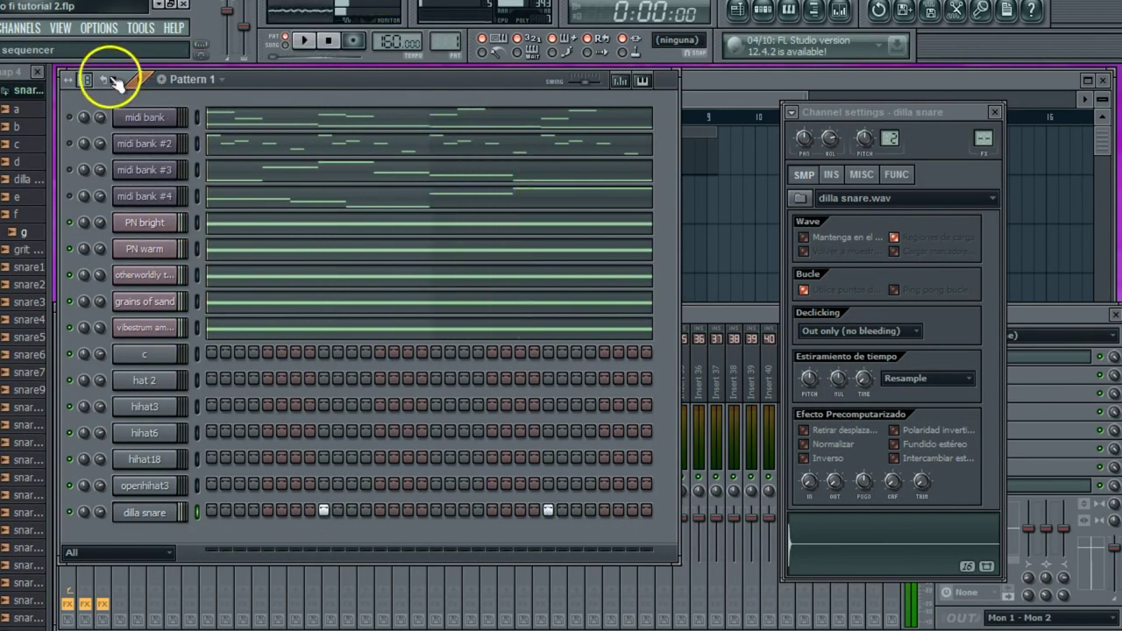
{"action": "left_click", "coordinate": [462, 510]}
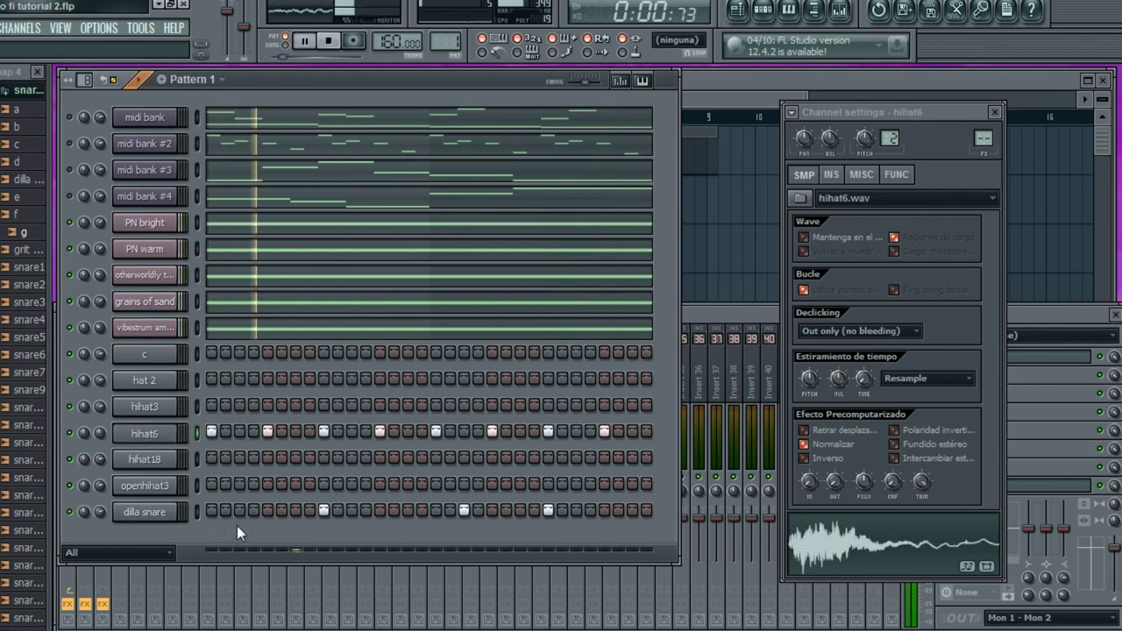
{"action": "left_click", "coordinate": [323, 432]}
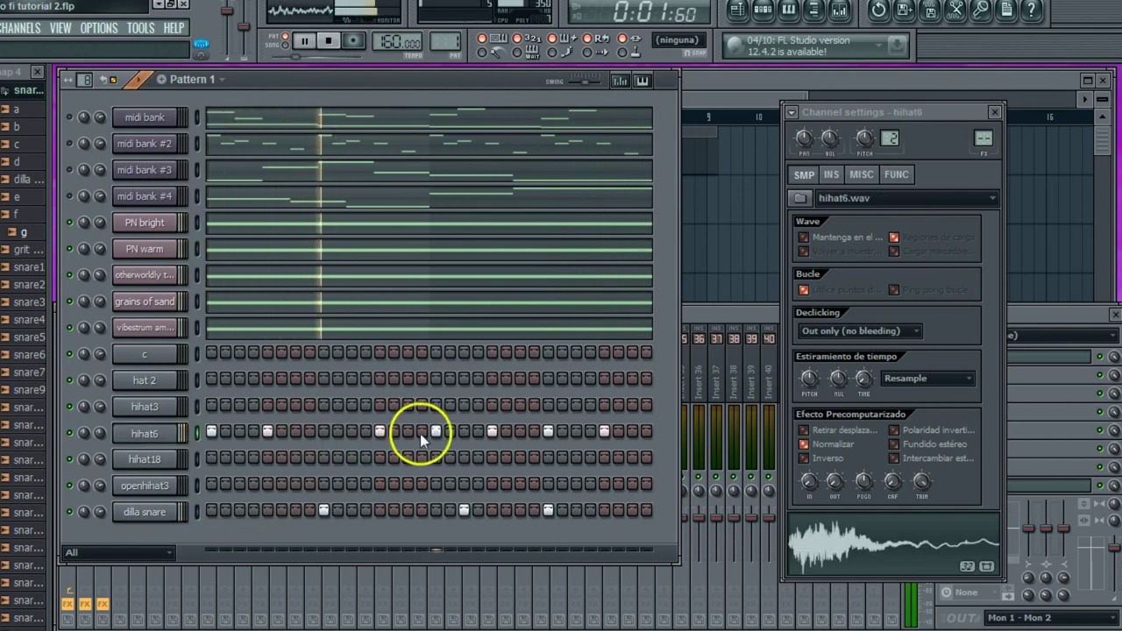
{"action": "left_click", "coordinate": [549, 431]}
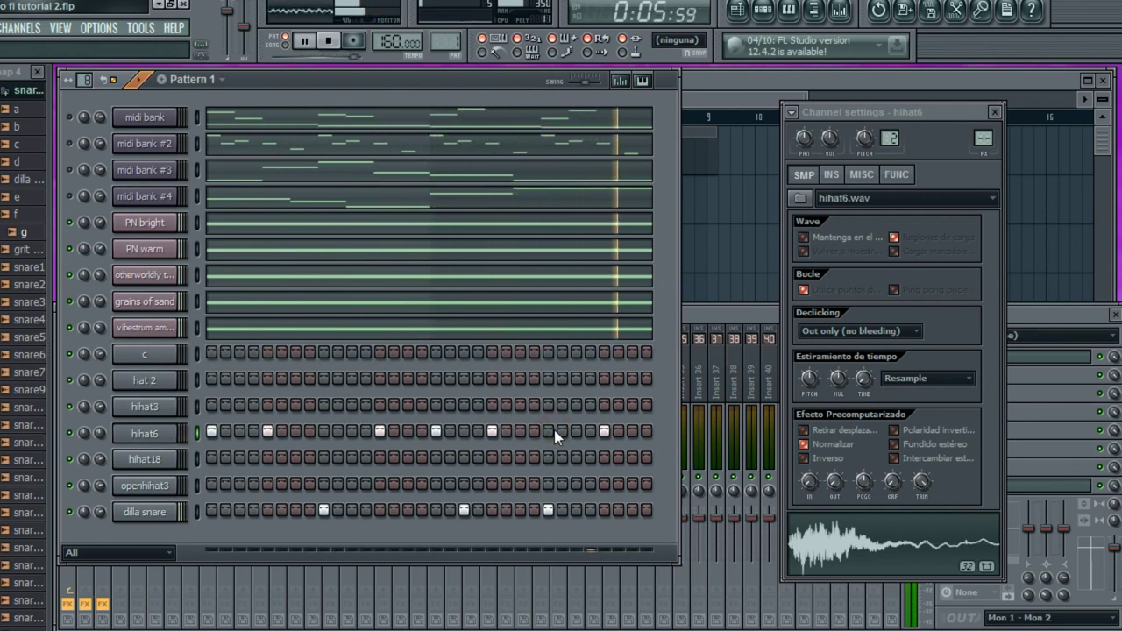
Place hat 2 hits on steps 5, 9, 13, 21, 25 and 29.
{"action": "left_click", "coordinate": [267, 379]}
{"action": "left_click", "coordinate": [322, 378]}
{"action": "left_click", "coordinate": [379, 380]}
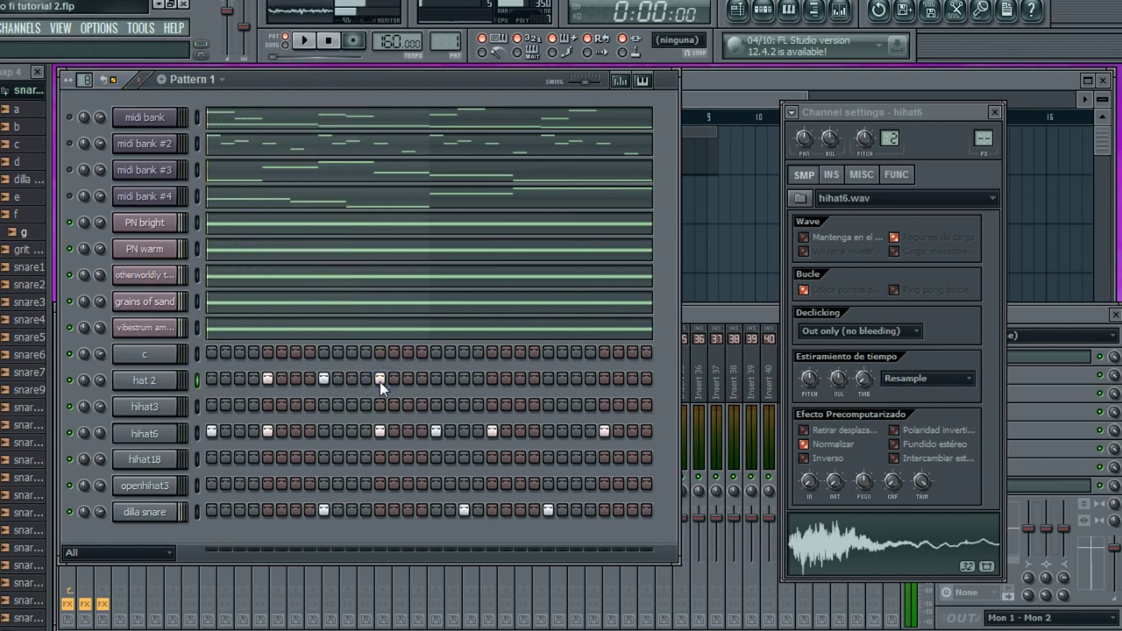
{"action": "left_click", "coordinate": [491, 379]}
{"action": "left_click", "coordinate": [547, 380]}
{"action": "left_click", "coordinate": [604, 378]}
{"action": "left_click", "coordinate": [368, 382]}
{"action": "left_click", "coordinate": [107, 377]}
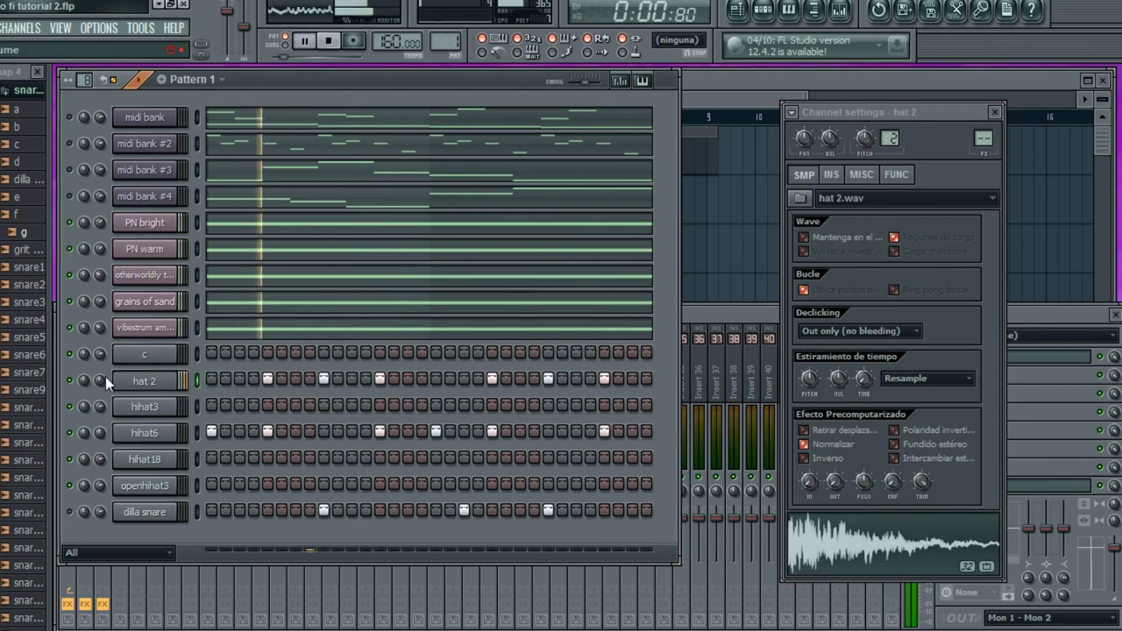
Adjust the hihat6 volume and place hihat18 hits on steps 5 and 21.
{"action": "left_click_drag", "start_coordinate": [99, 433], "coordinate": [83, 458]}
{"action": "left_click", "coordinate": [267, 458]}
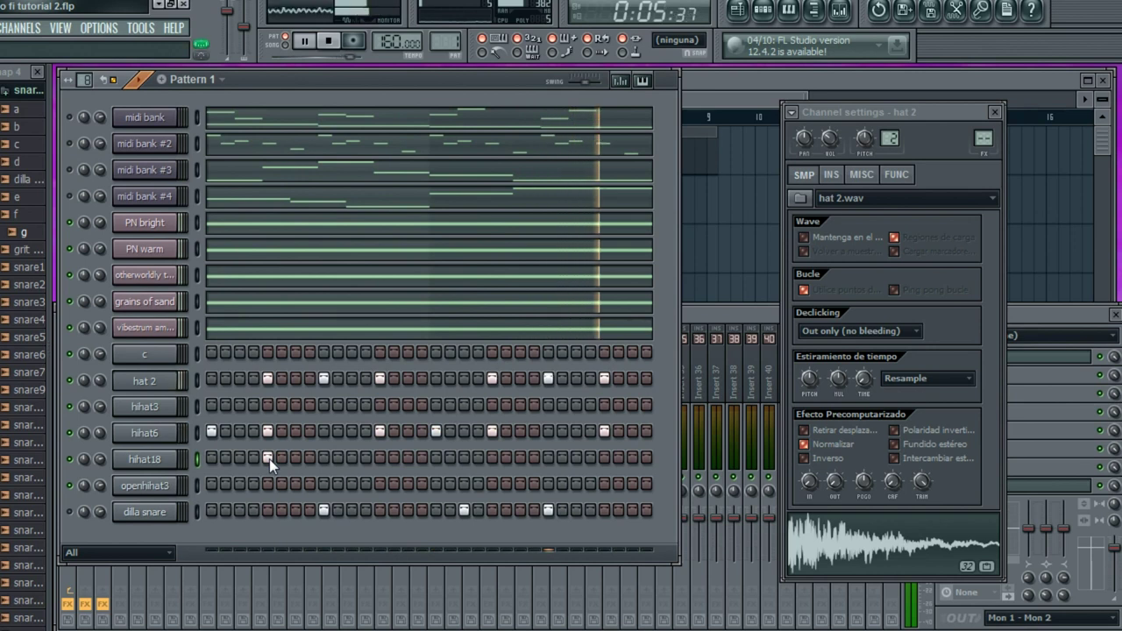
{"action": "left_click", "coordinate": [491, 459]}
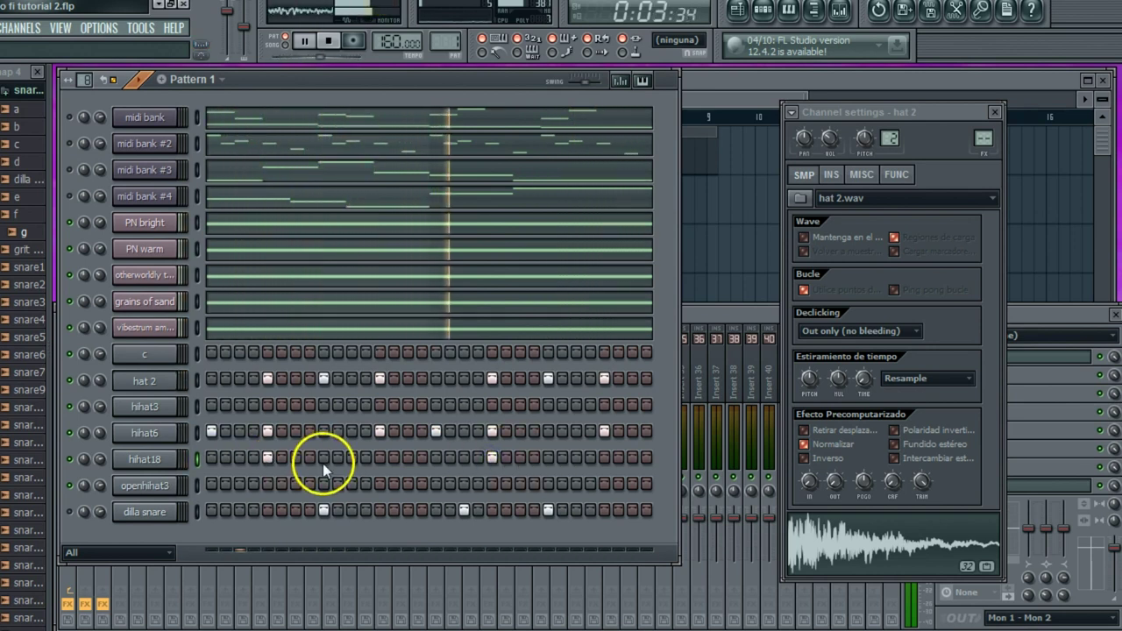
Try an openhihat3 hit on step 1, then on step 7 instead.
{"action": "left_click", "coordinate": [210, 488]}
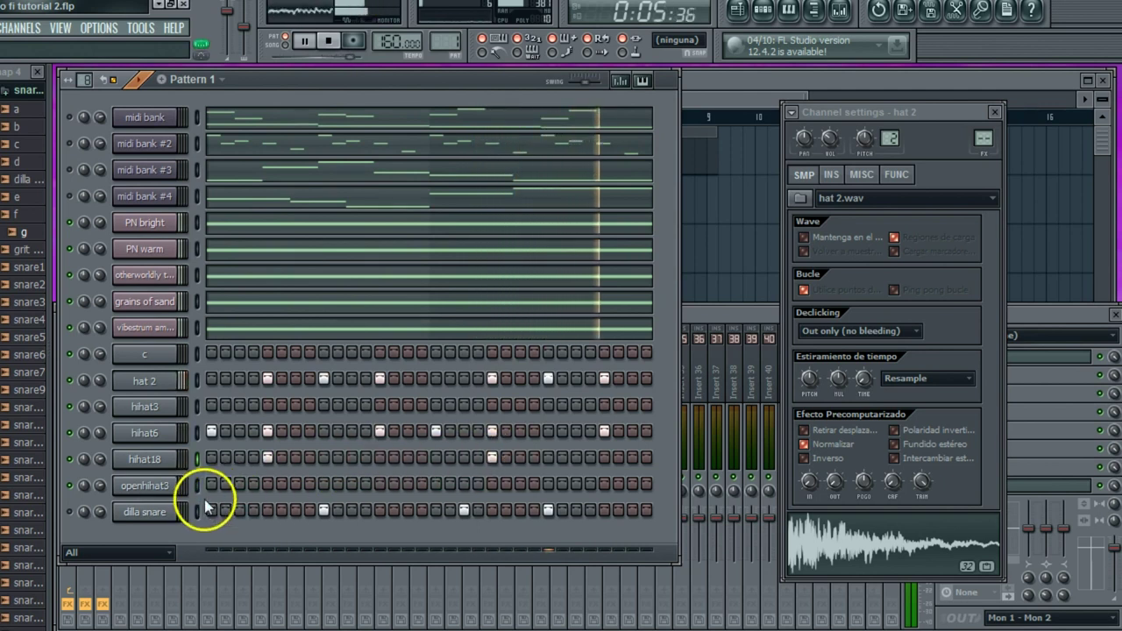
{"action": "right_click", "coordinate": [213, 489]}
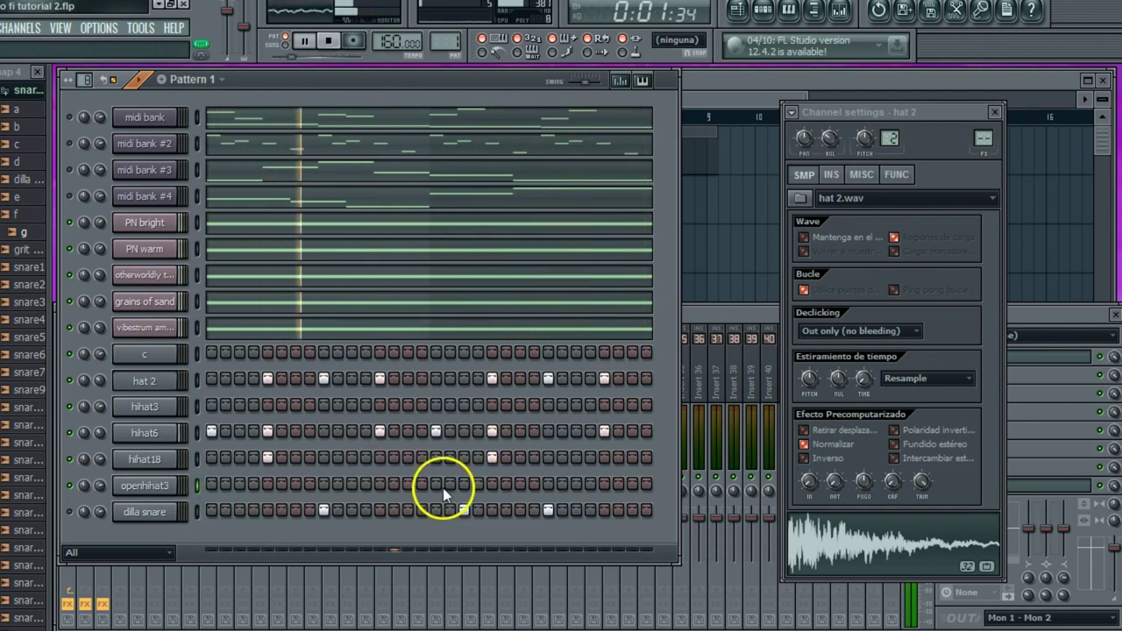
{"action": "left_click", "coordinate": [300, 485]}
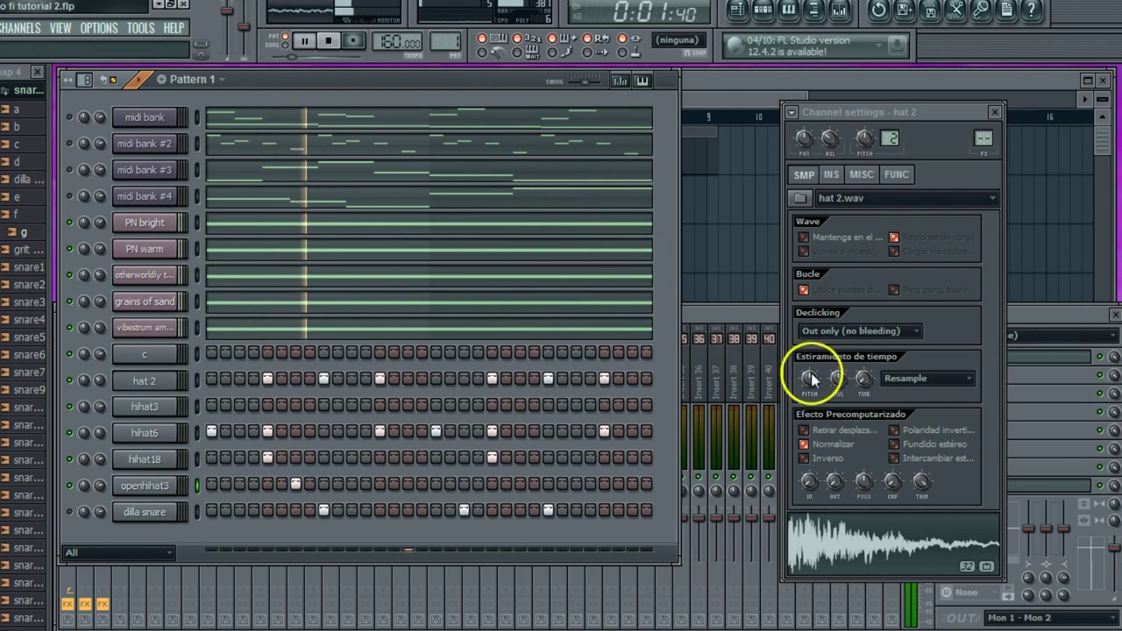
Normalize the openhihat3 sample and lower its channel volume, leaving its miscellaneous channel settings open.
{"action": "left_click", "coordinate": [168, 487]}
{"action": "left_click", "coordinate": [823, 444]}
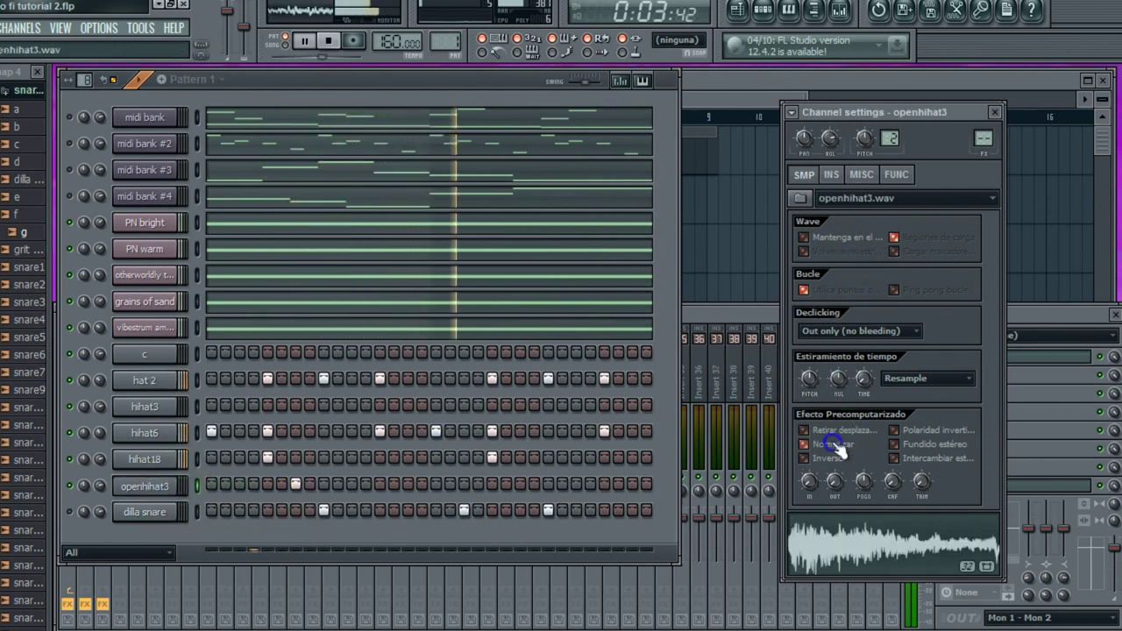
{"action": "left_click_drag", "start_coordinate": [100, 484], "coordinate": [90, 538]}
{"action": "left_click", "coordinate": [862, 174]}
{"action": "key", "text": "space"}
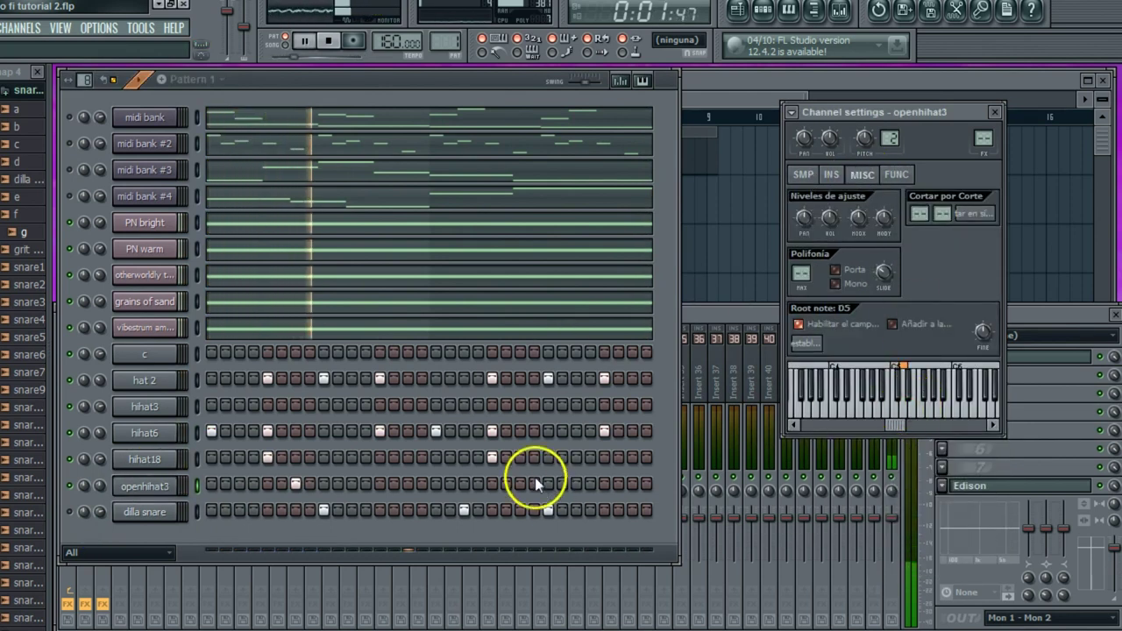
Replace the openhihat3 hit on step 7 with hits on steps 11 and 31.
{"action": "key", "text": "space"}
{"action": "left_click", "coordinate": [295, 483]}
{"action": "key", "text": "space"}
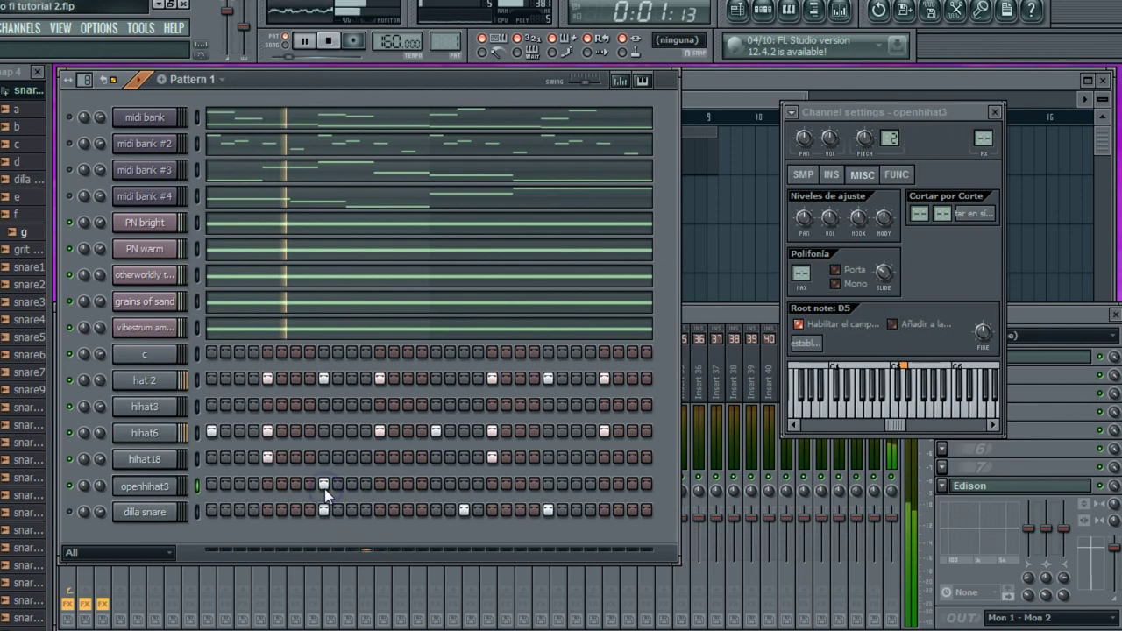
{"action": "left_click", "coordinate": [354, 484]}
{"action": "key", "text": "space"}
{"action": "key", "text": "space"}
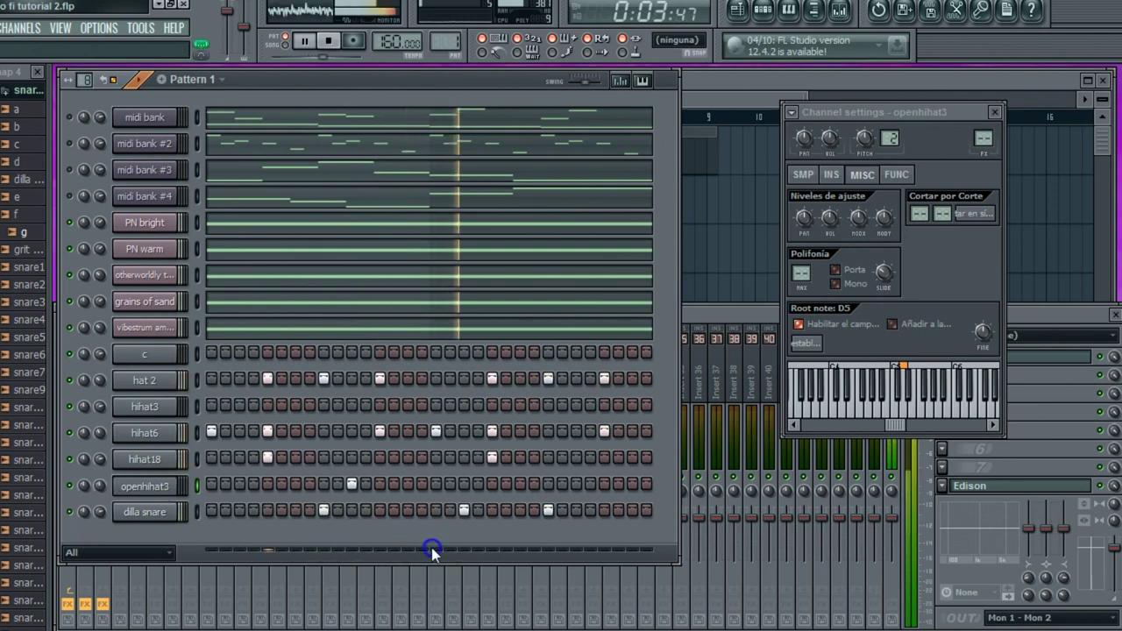
{"action": "left_click", "coordinate": [631, 484]}
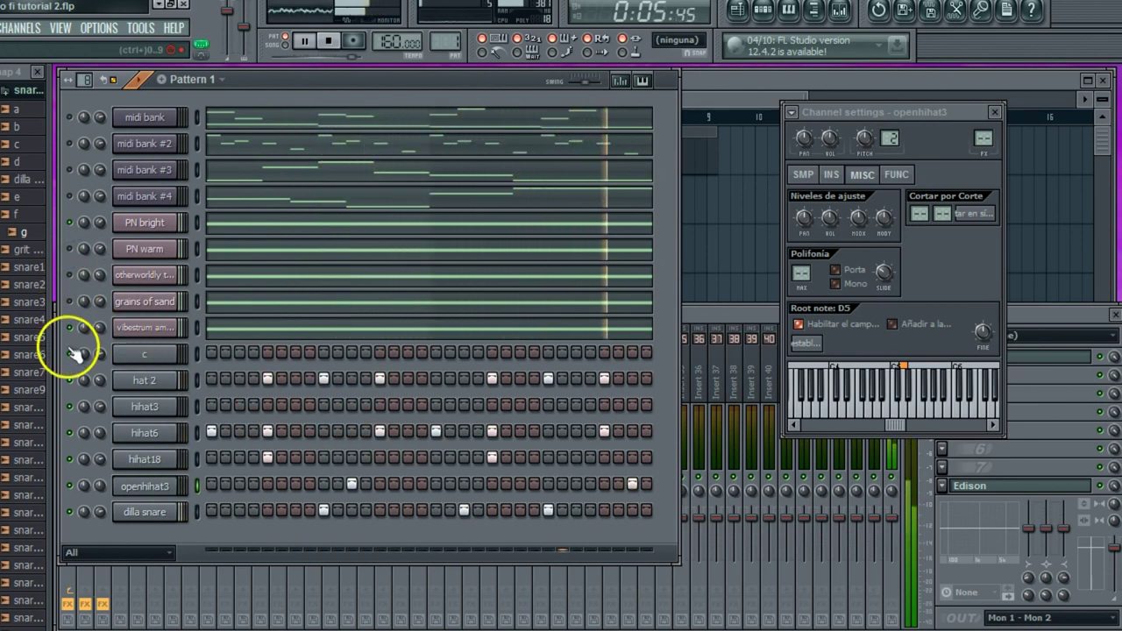
Place hits for the c drum sample on steps 1, 3, 19 and 21.
{"action": "left_click", "coordinate": [211, 352]}
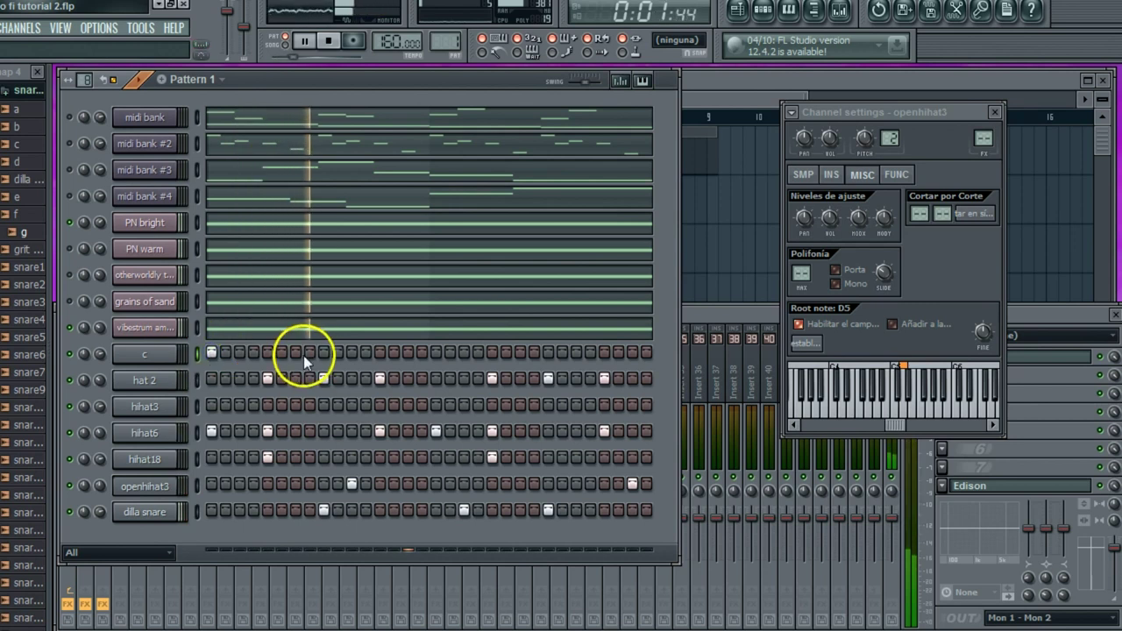
{"action": "left_click", "coordinate": [240, 352]}
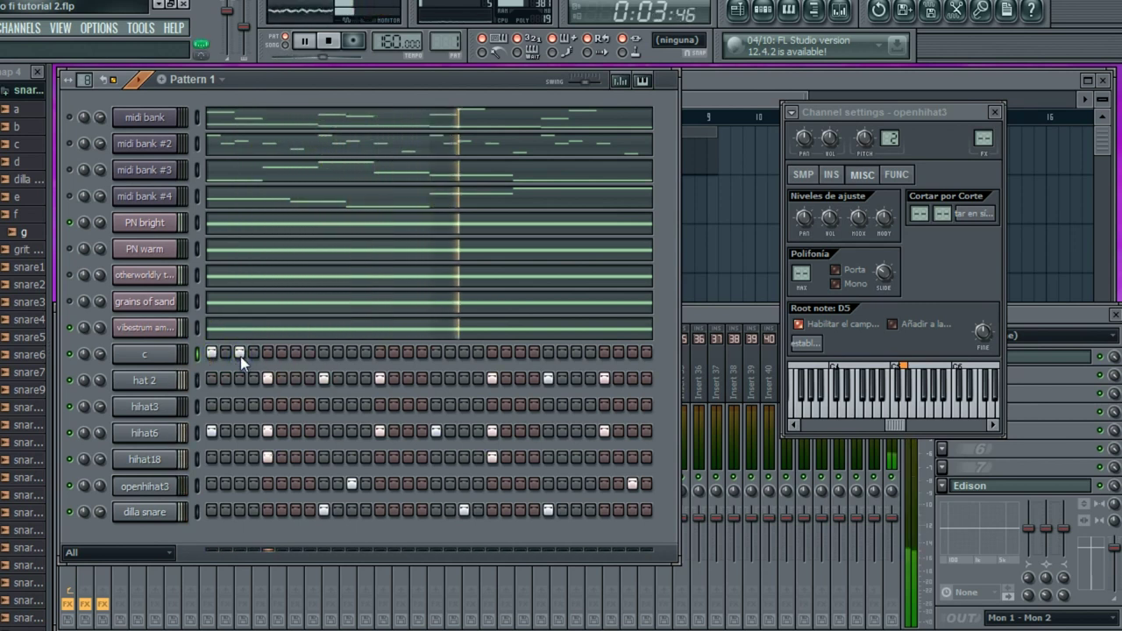
{"action": "left_click", "coordinate": [462, 353]}
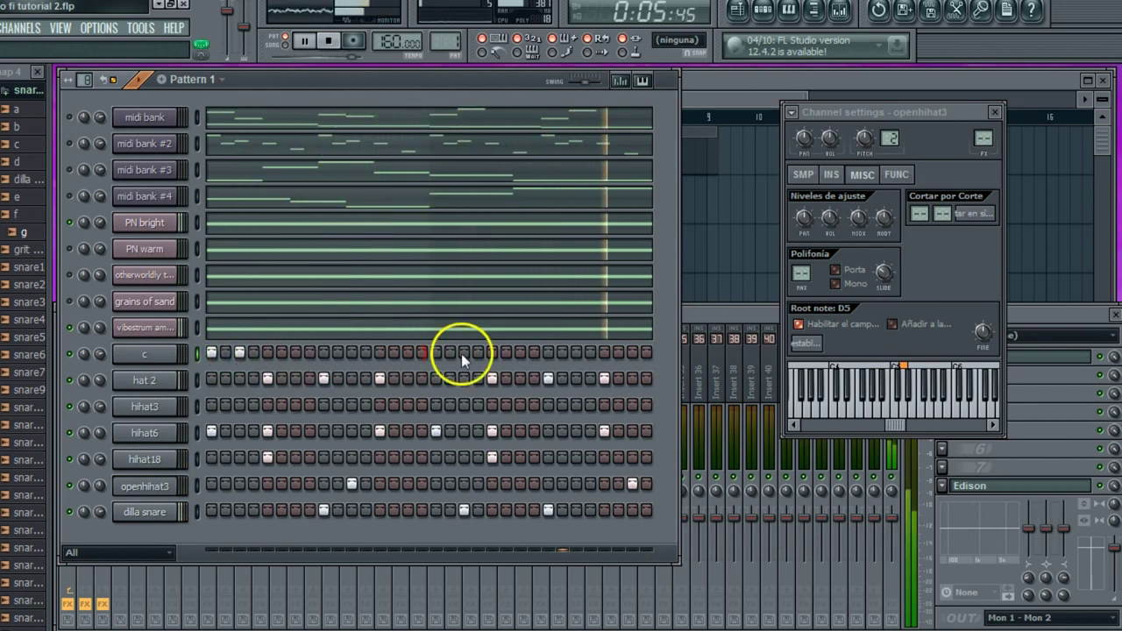
{"action": "left_click", "coordinate": [493, 353]}
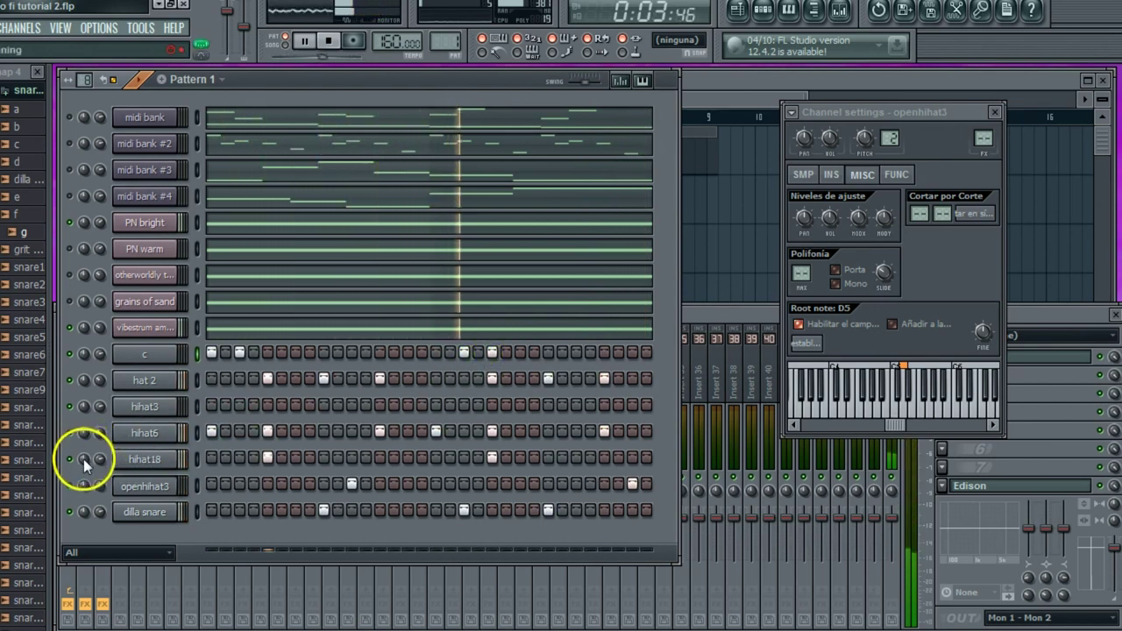
Isolate the c, hat 2, hihat3 and hihat6 channels and add a hihat3 hit on step 1.
{"action": "right_click", "coordinate": [70, 355]}
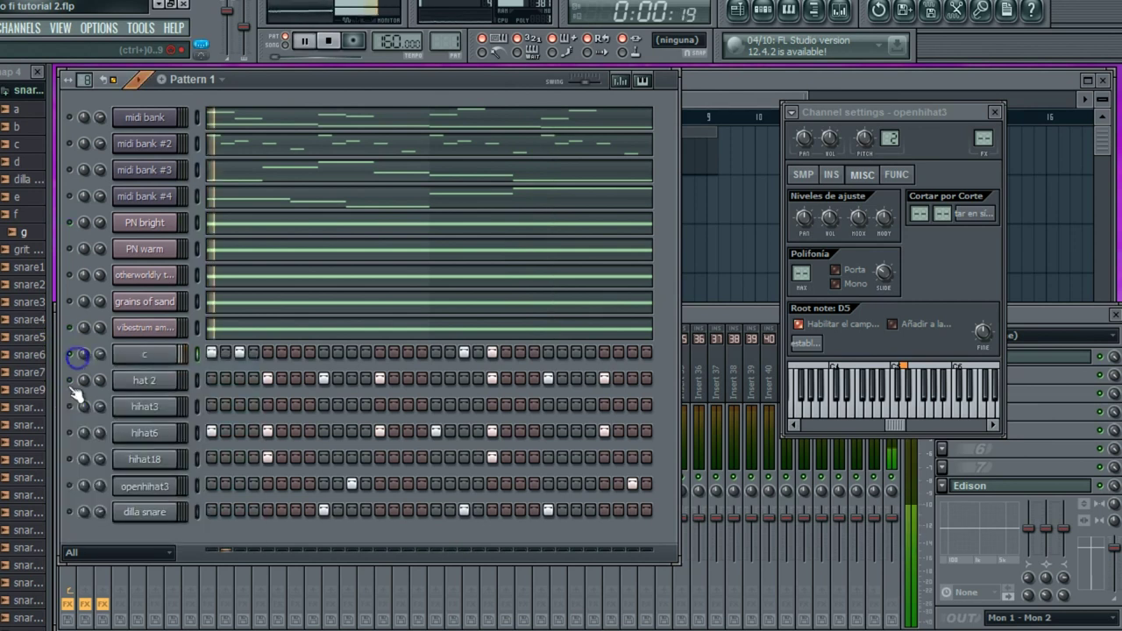
{"action": "left_click", "coordinate": [71, 382]}
{"action": "left_click", "coordinate": [71, 407]}
{"action": "left_click", "coordinate": [71, 434]}
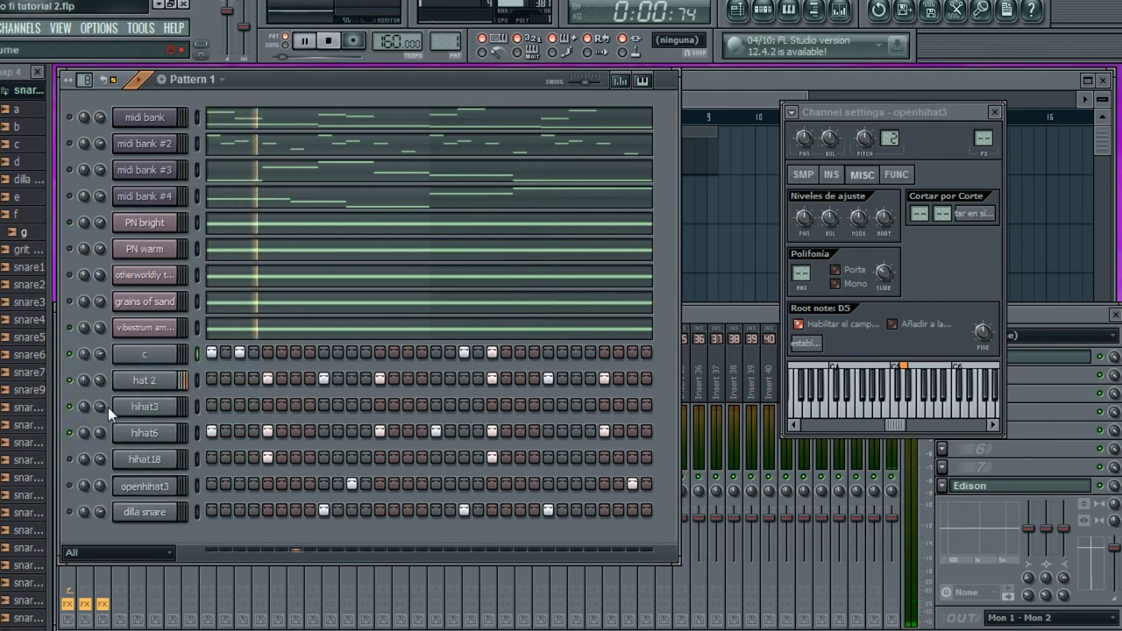
{"action": "key", "text": "space"}
{"action": "left_click", "coordinate": [210, 403]}
{"action": "key", "text": "space"}
Try additional hihat3 hits on steps 9, 6 and 7, auditioning each placement with playback.
{"action": "left_click", "coordinate": [325, 404]}
{"action": "key", "text": "space"}
{"action": "right_click", "coordinate": [325, 404]}
{"action": "key", "text": "space"}
{"action": "left_click", "coordinate": [286, 406]}
{"action": "key", "text": "space"}
{"action": "right_click", "coordinate": [287, 406]}
{"action": "left_click", "coordinate": [295, 405]}
{"action": "key", "text": "space"}
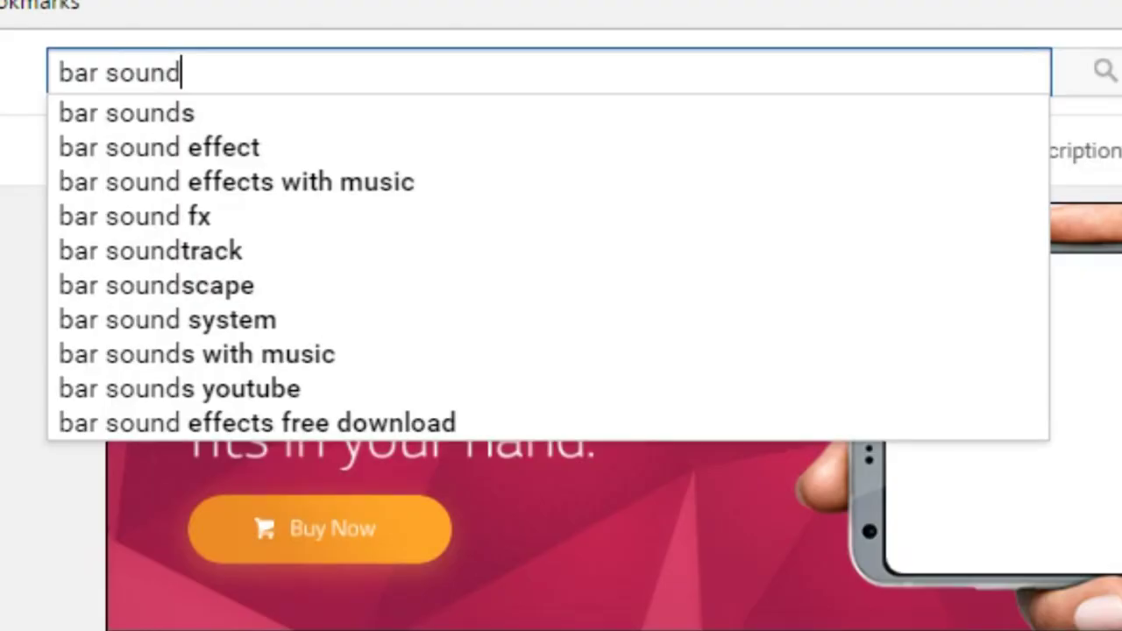
Switch to the web browser and search for "bar sound effect".
{"action": "type", "text": "effect"}
{"action": "key", "text": "Return"}
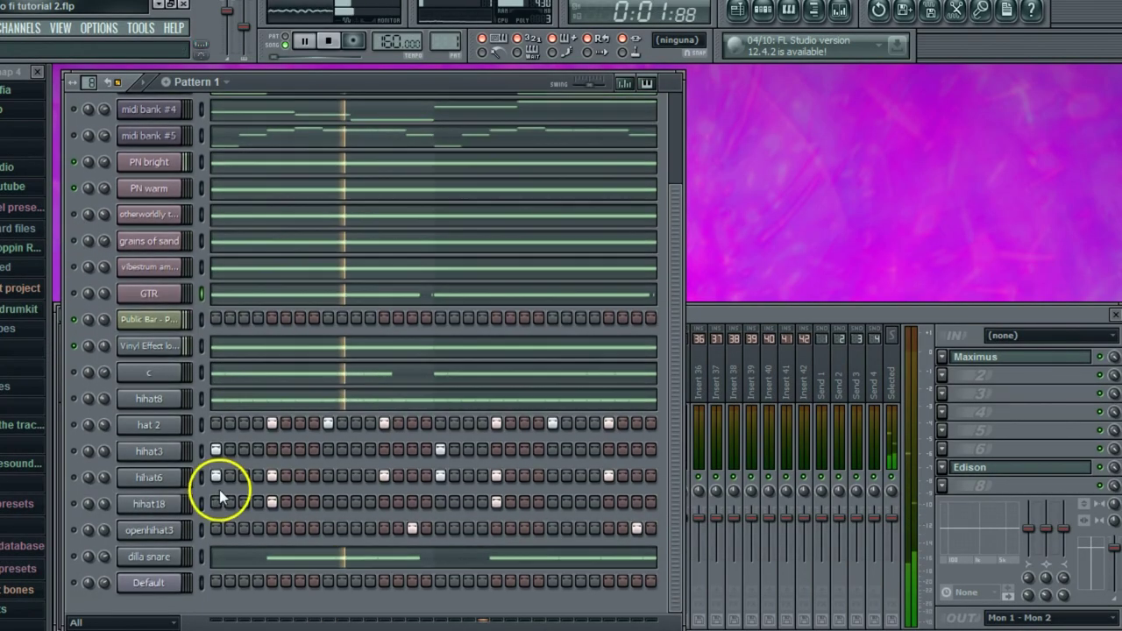
Unmute the Default channel, open its Sytrus plugin and stop playback.
{"action": "left_click", "coordinate": [74, 582]}
{"action": "left_click", "coordinate": [149, 583]}
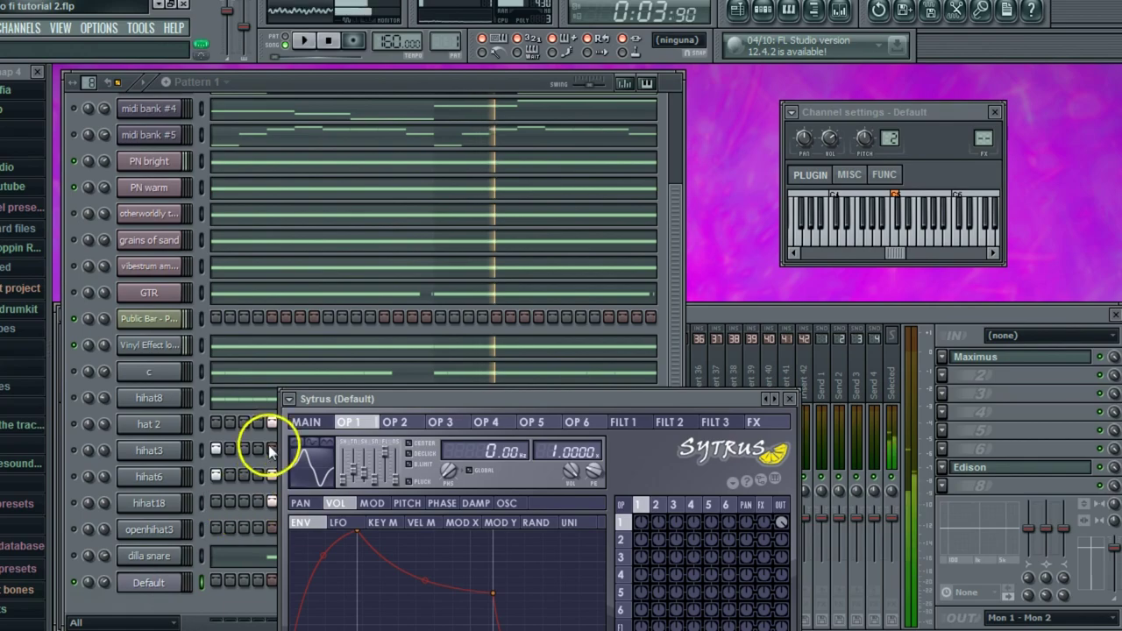
{"action": "key", "text": "space"}
Load the Default preset in Sytrus and preview its sound with a single note.
{"action": "left_click", "coordinate": [290, 402]}
{"action": "mouse_move", "coordinate": [307, 357]}
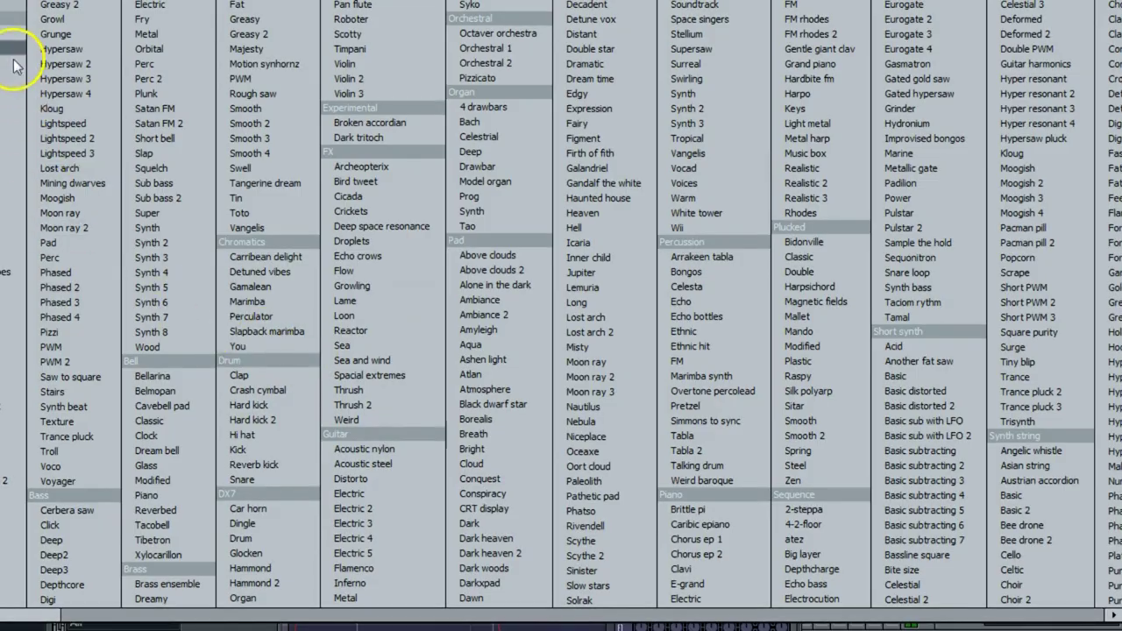
{"action": "left_click", "coordinate": [12, 11]}
{"action": "left_click_drag", "start_coordinate": [363, 400], "coordinate": [329, 182]}
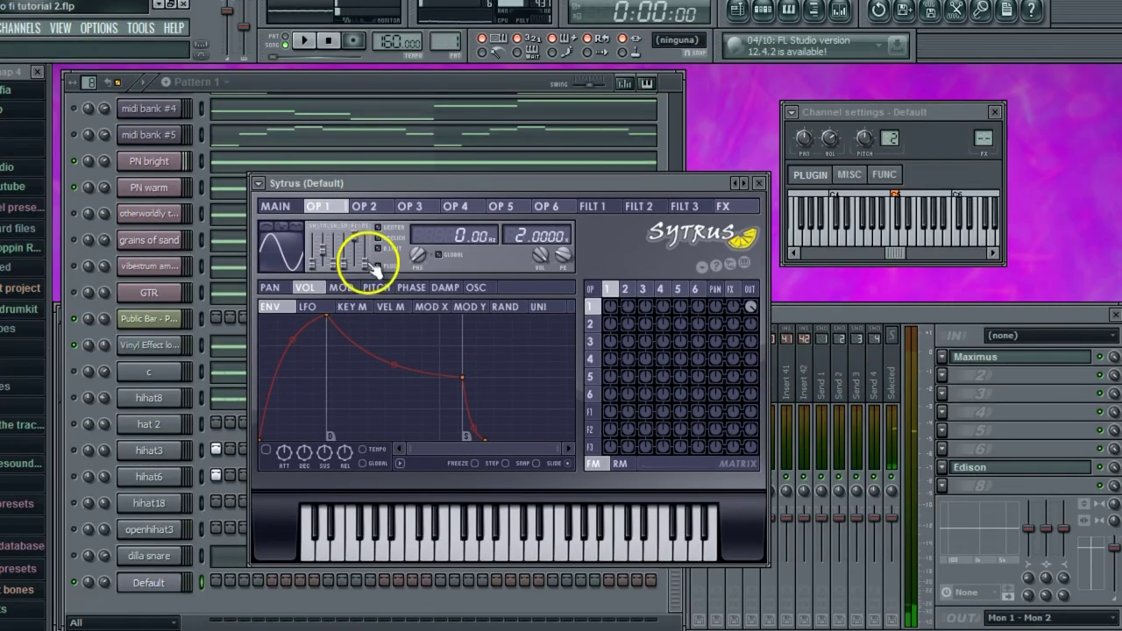
{"action": "key", "text": "z"}
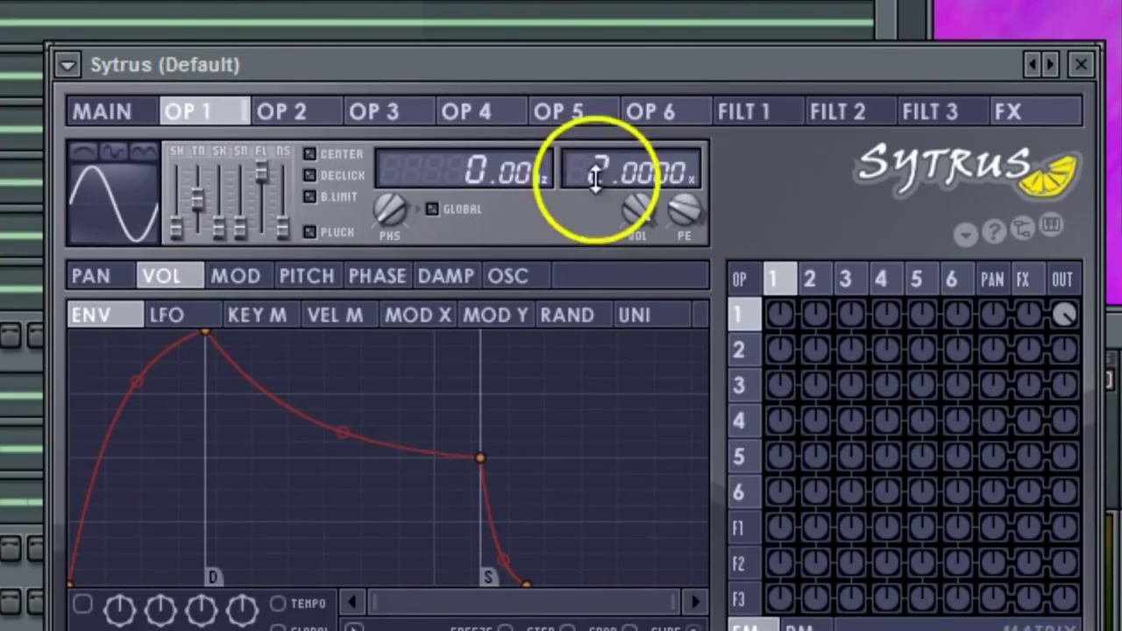
Reshape operator 1's sine waveform with the skew control in Sytrus, keeping the frequency ratio at 1.0000.
{"action": "left_click_drag", "start_coordinate": [515, 238], "coordinate": [501, 235]}
{"action": "left_click_drag", "start_coordinate": [215, 211], "coordinate": [219, 170]}
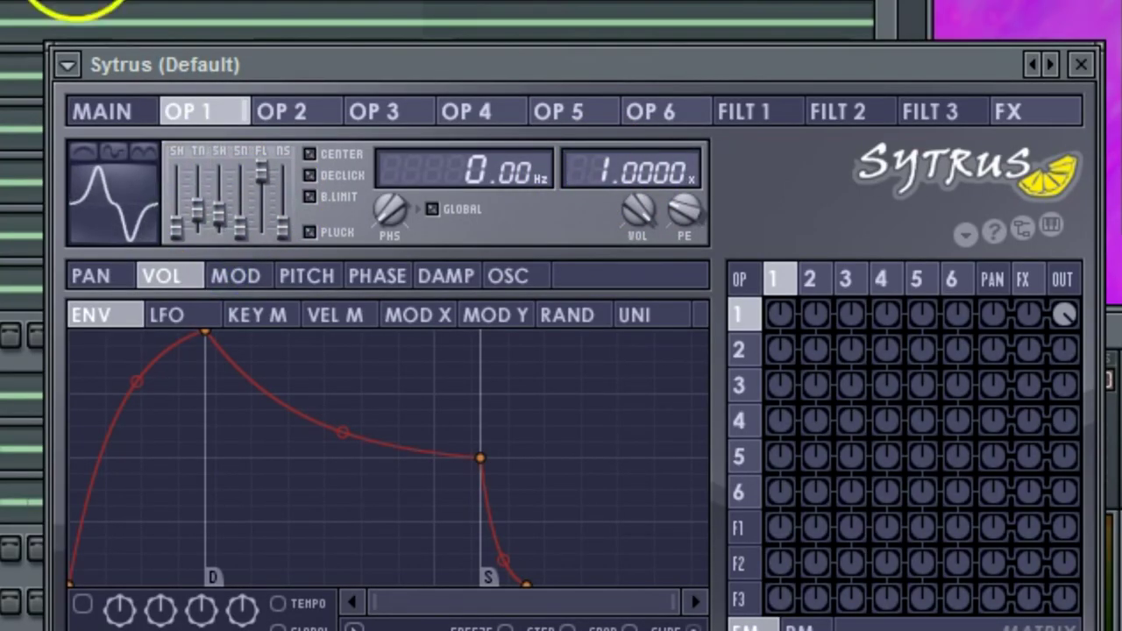
Lengthen all of the Default channel's piano roll notes by half their length and lower the channel's volume.
{"action": "left_click", "coordinate": [76, 2]}
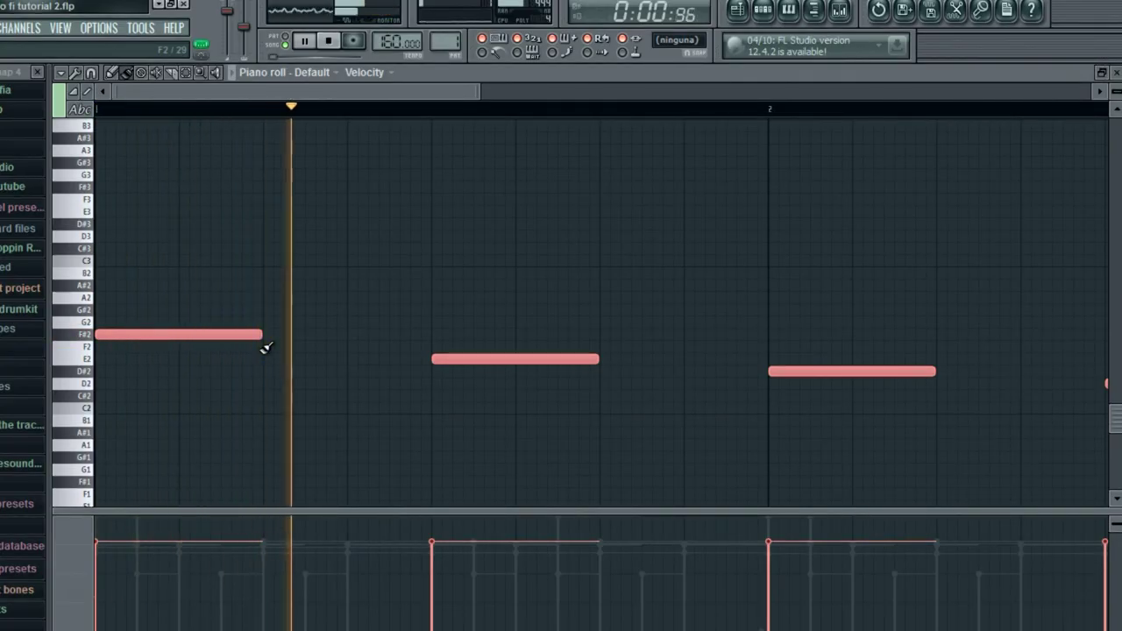
{"action": "left_click_drag", "start_coordinate": [263, 337], "coordinate": [341, 344]}
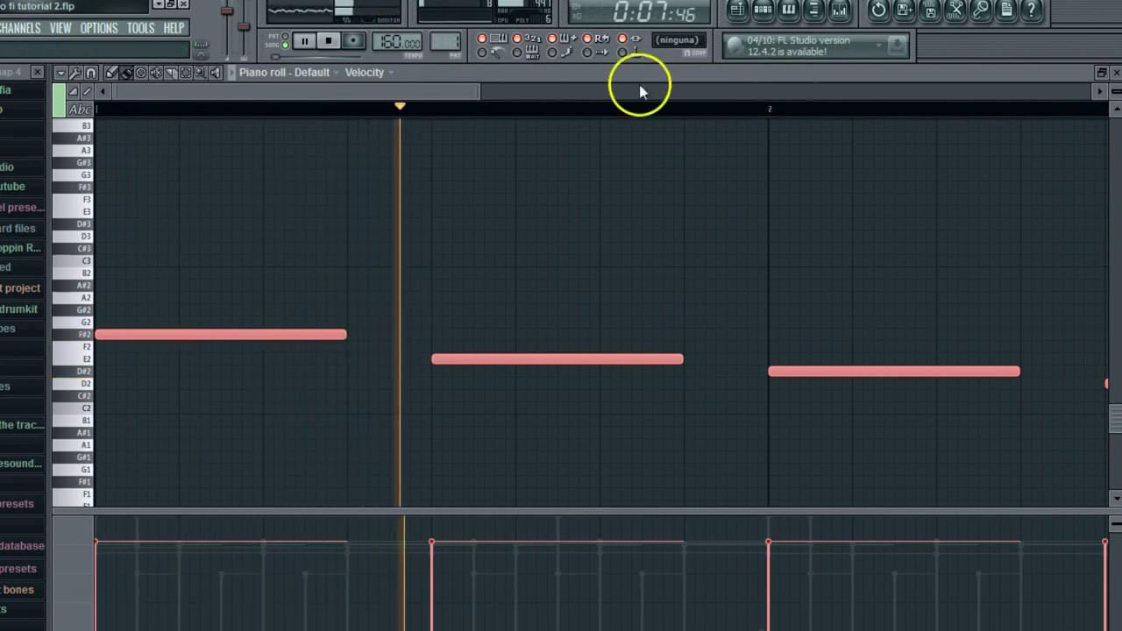
{"action": "left_click", "coordinate": [1106, 75]}
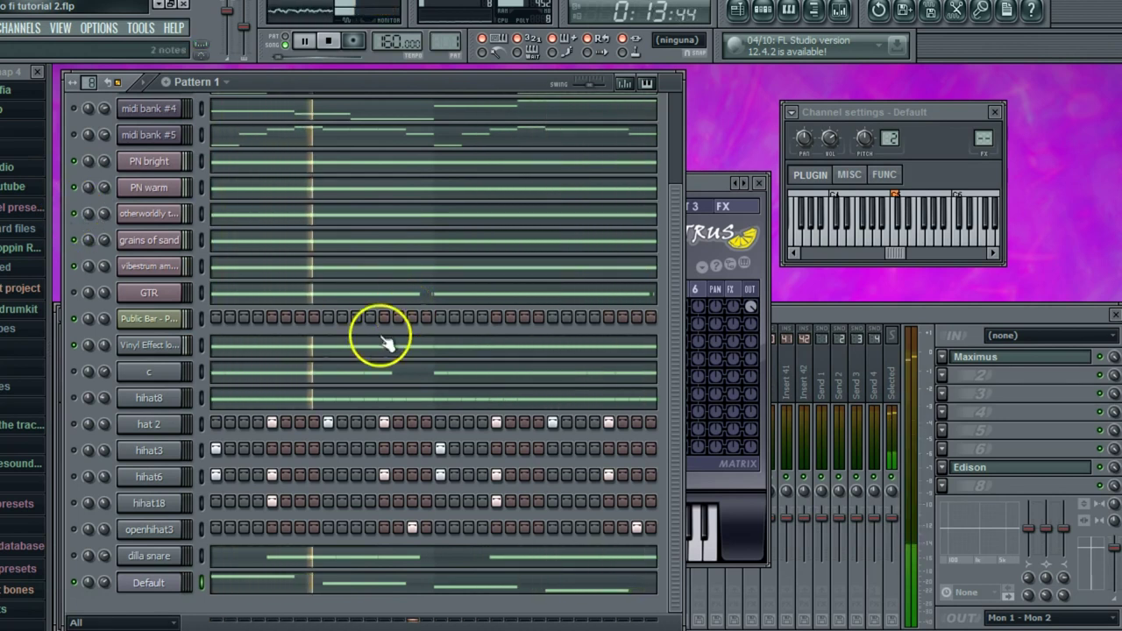
{"action": "left_click_drag", "start_coordinate": [108, 583], "coordinate": [108, 602]}
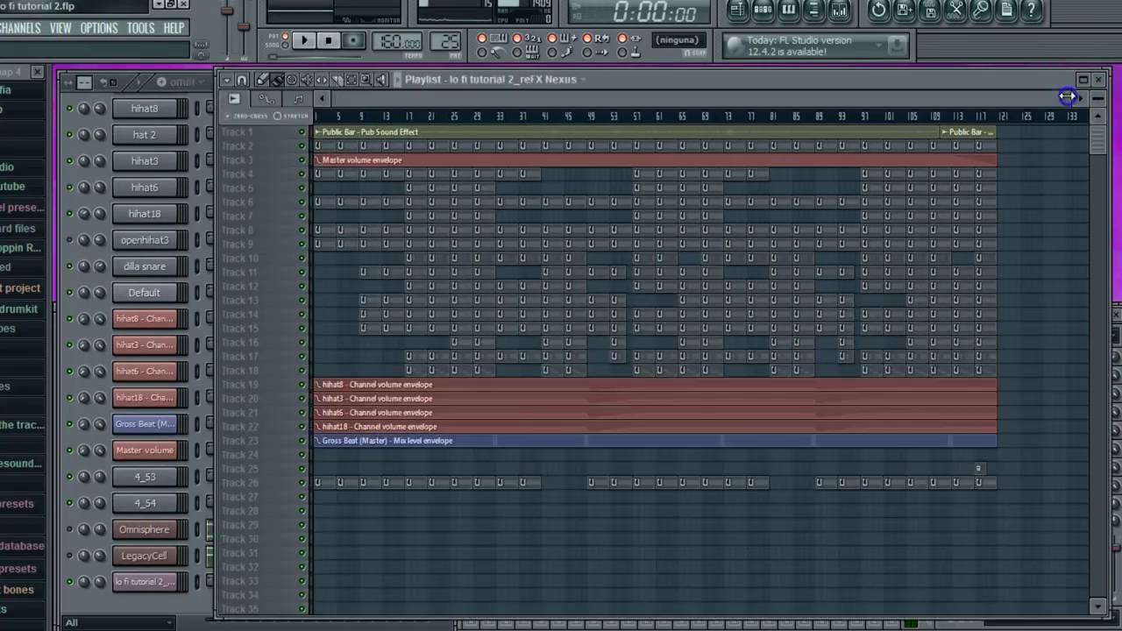
Bring up the Master track in the mixer, start playback and open the MGF-timewarp effect in its third slot.
{"action": "left_click", "coordinate": [692, 120]}
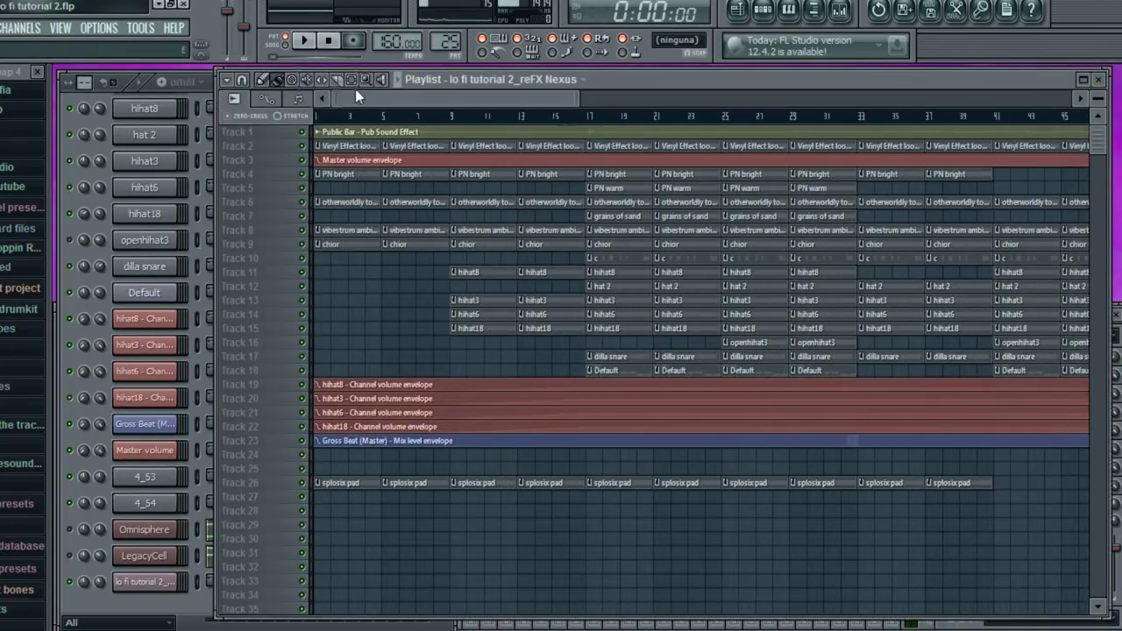
{"action": "left_click", "coordinate": [842, 13]}
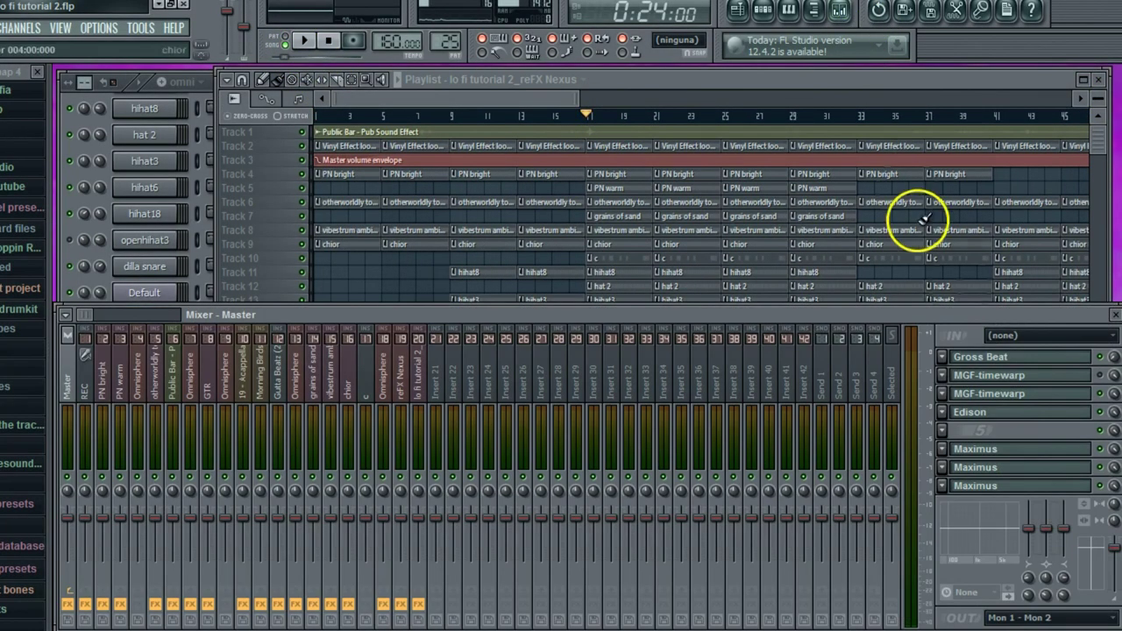
{"action": "left_click", "coordinate": [996, 396]}
{"action": "key", "text": "space"}
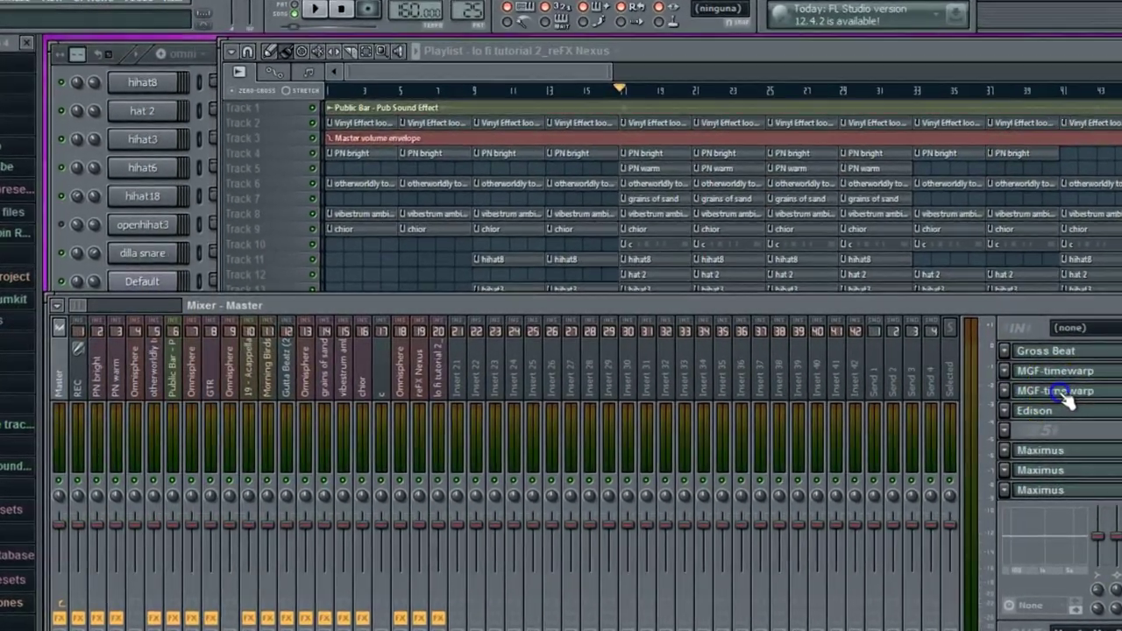
{"action": "left_click", "coordinate": [1056, 391]}
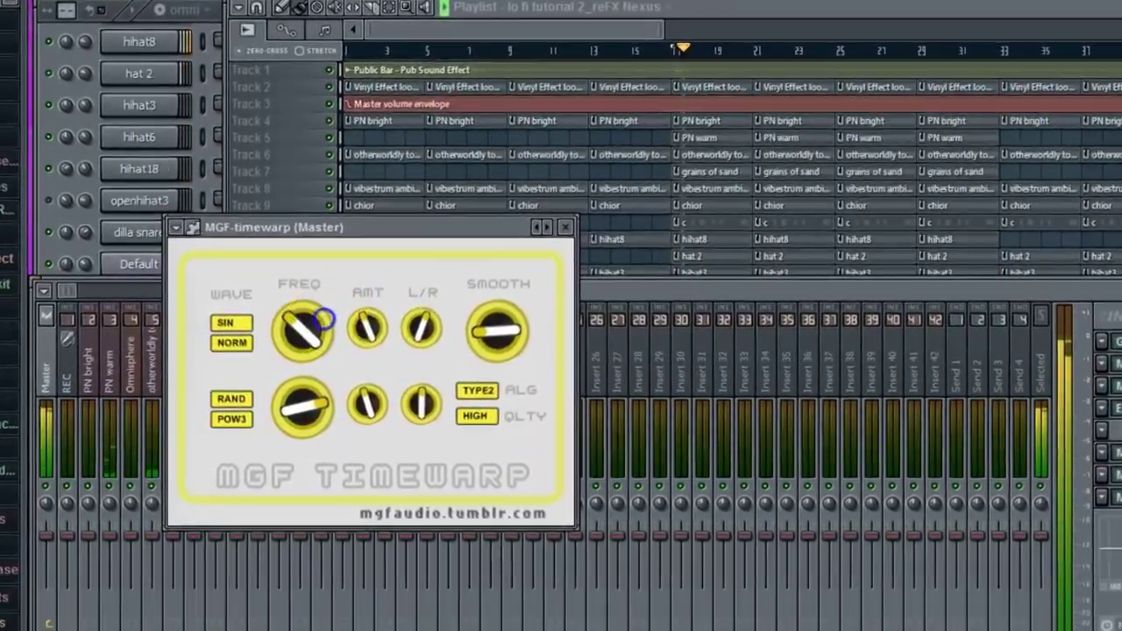
Adjust the upper FREQ and AMT and the SMOOTH settings of MGF-timewarp while listening to the song.
{"action": "left_click_drag", "start_coordinate": [323, 319], "coordinate": [333, 293]}
{"action": "left_click_drag", "start_coordinate": [470, 316], "coordinate": [407, 265]}
{"action": "left_click", "coordinate": [394, 314]}
{"action": "left_click_drag", "start_coordinate": [456, 231], "coordinate": [430, 244]}
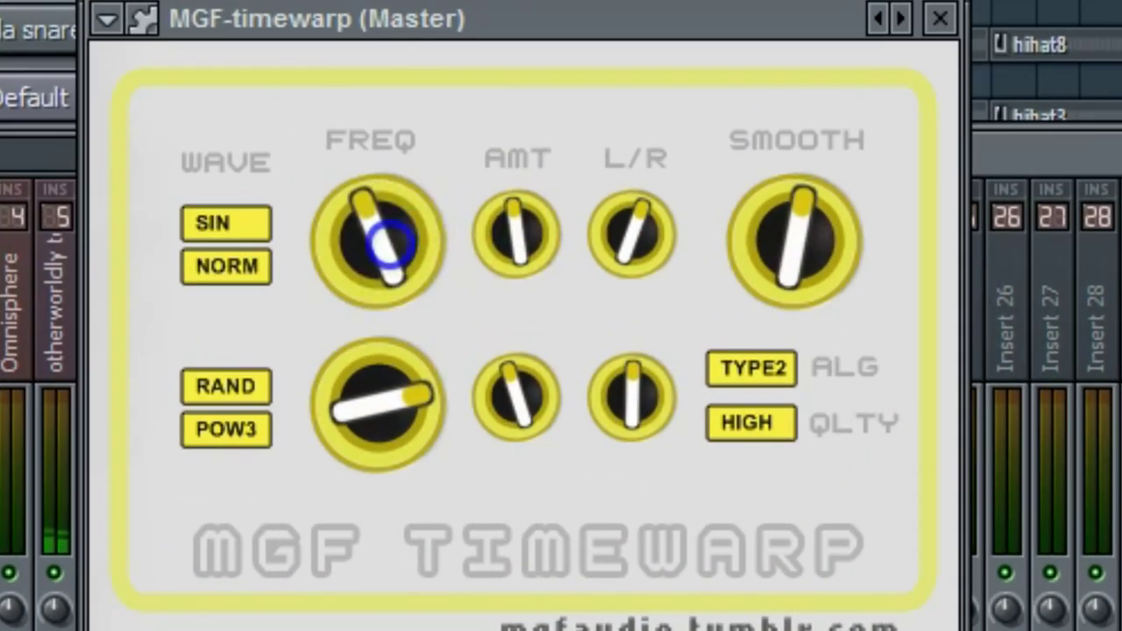